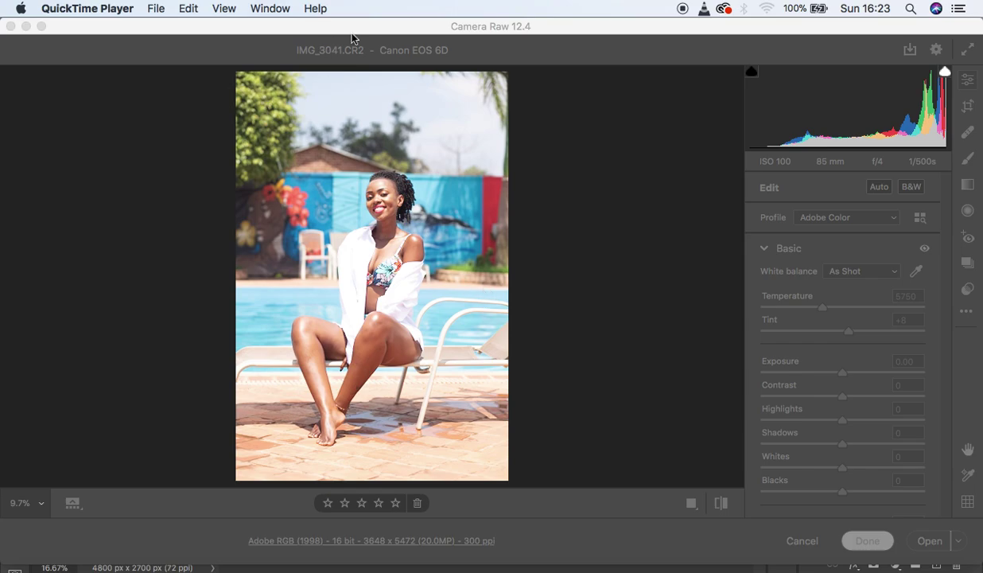
Step: Apply the Adobe Landscape profile to the raw poolside portrait
left_click(469, 28)
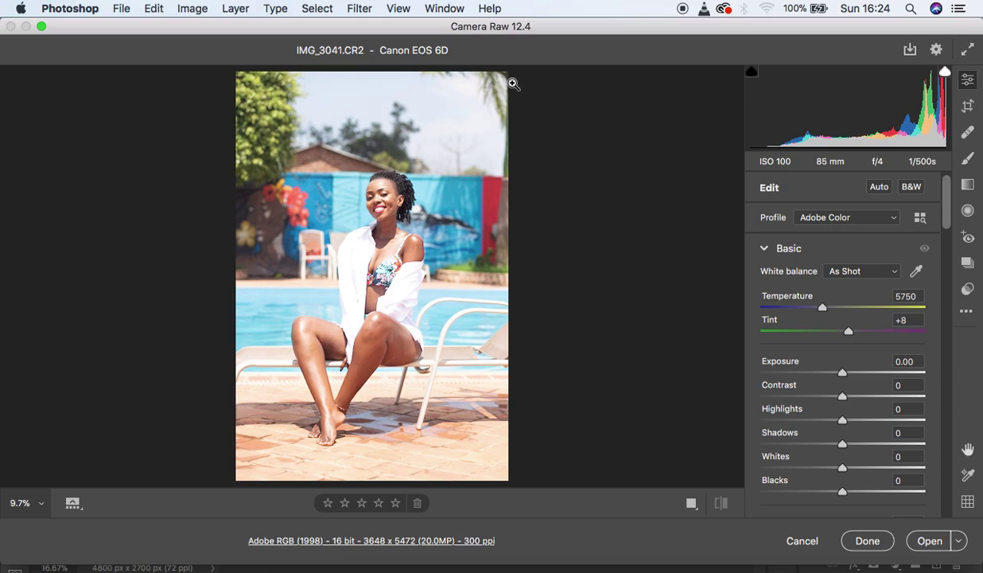
left_click(848, 219)
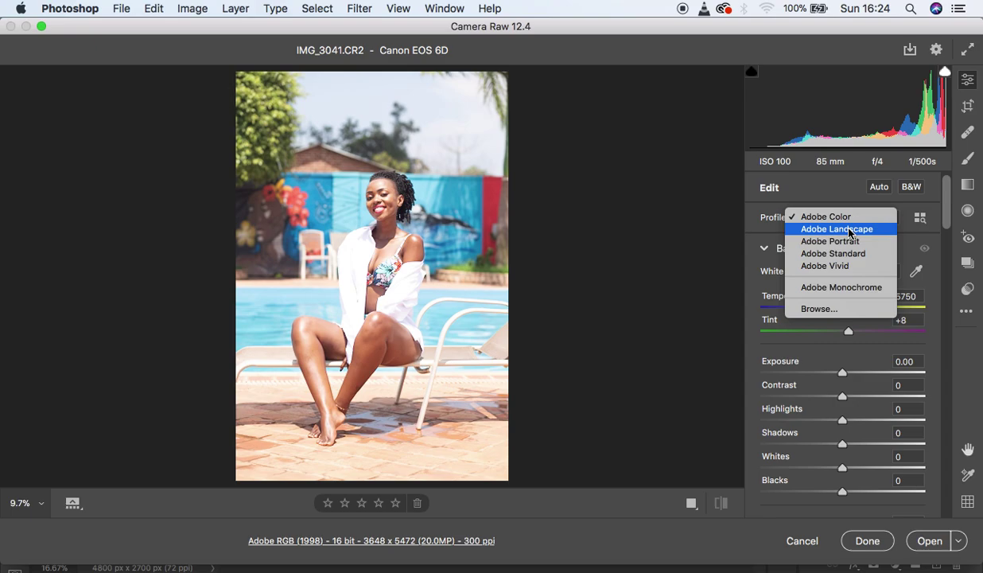
left_click(849, 230)
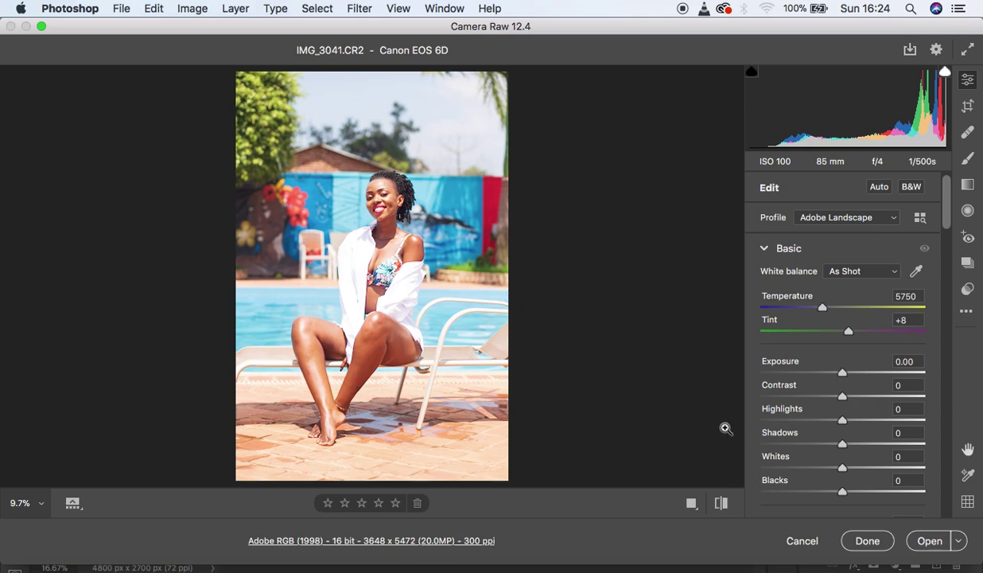
Step: Set both Highlights and Whites to -100, and compare the photo before and after the edits
left_click_drag(843, 420, 740, 417)
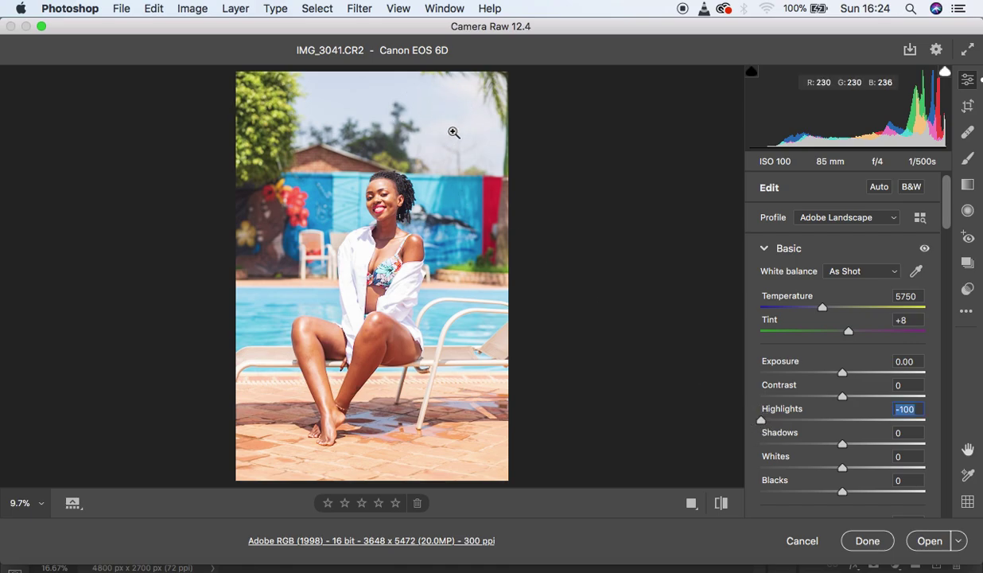
left_click_drag(842, 468, 753, 468)
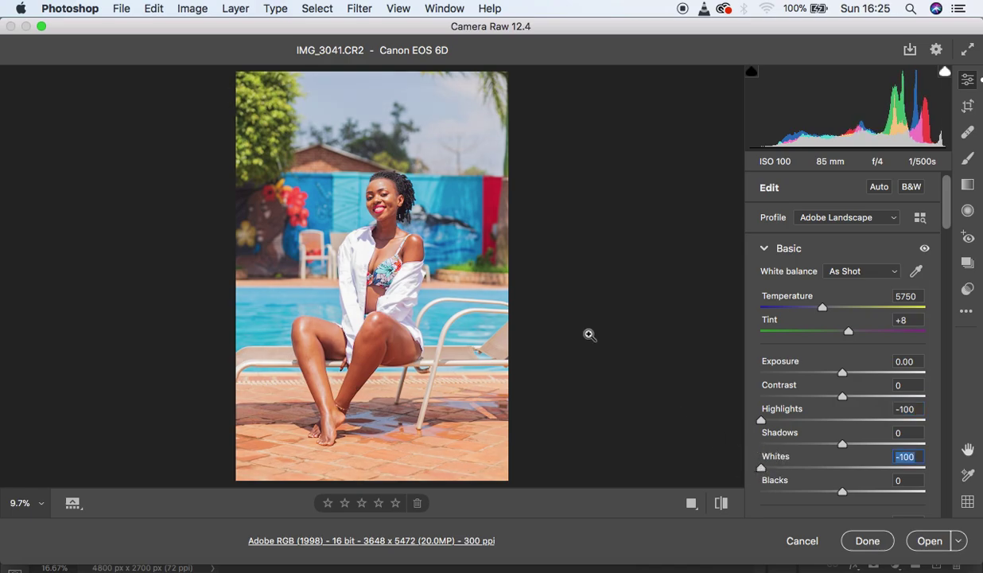
left_click(720, 503)
left_click(720, 503)
left_click(720, 503)
left_click(721, 503)
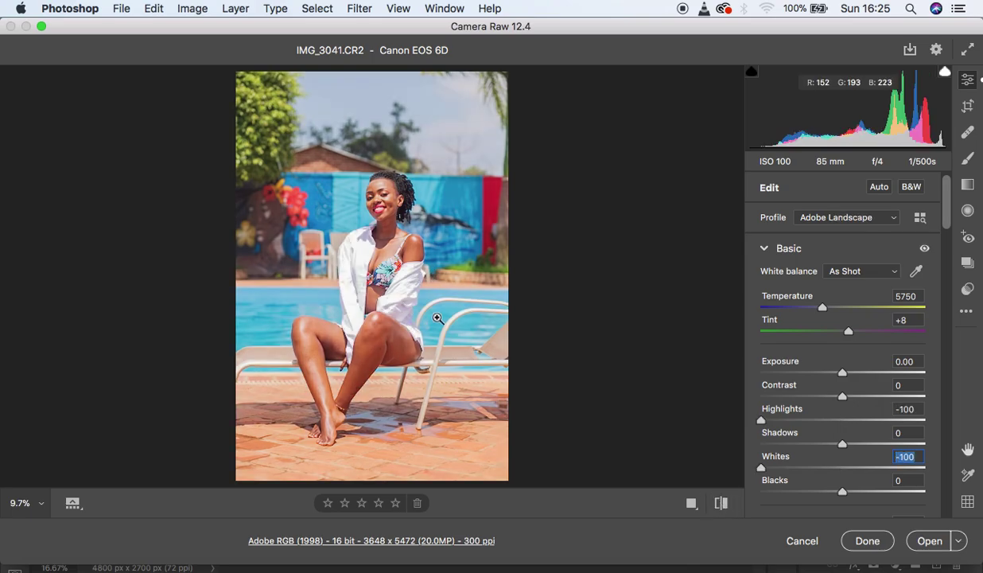
left_click(720, 503)
left_click(721, 503)
Step: Set Blacks to -14 and Shadows to +9, and inspect the woman more closely at 12.5% zoom
left_click_drag(842, 491, 829, 493)
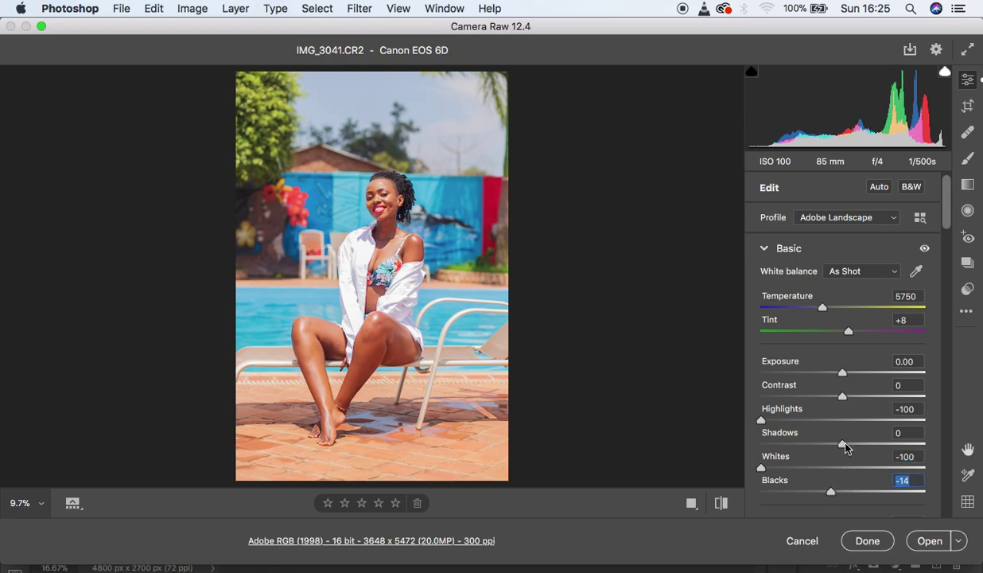
left_click_drag(845, 443, 852, 448)
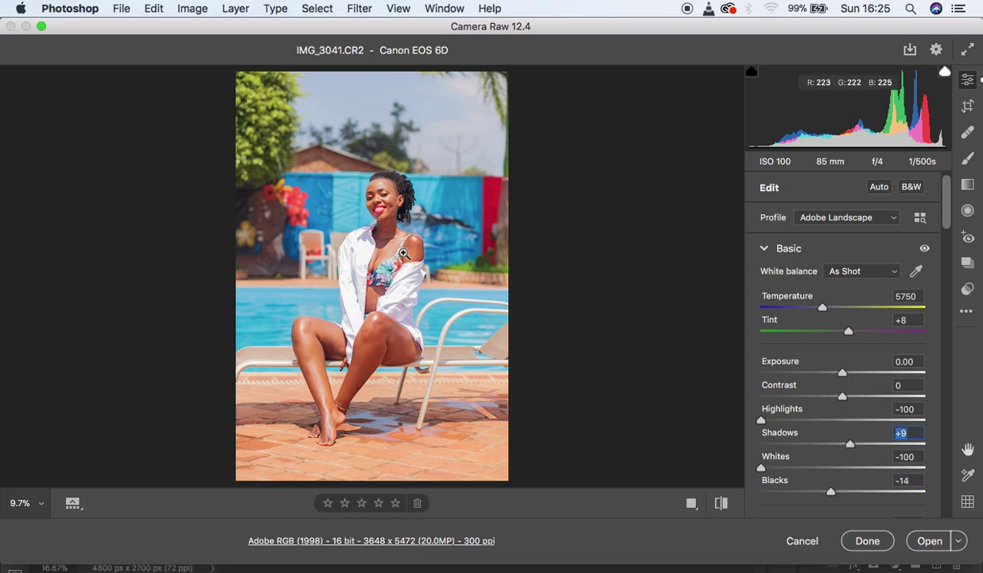
left_click(478, 323)
left_click(481, 318)
left_click(483, 318, "alt")
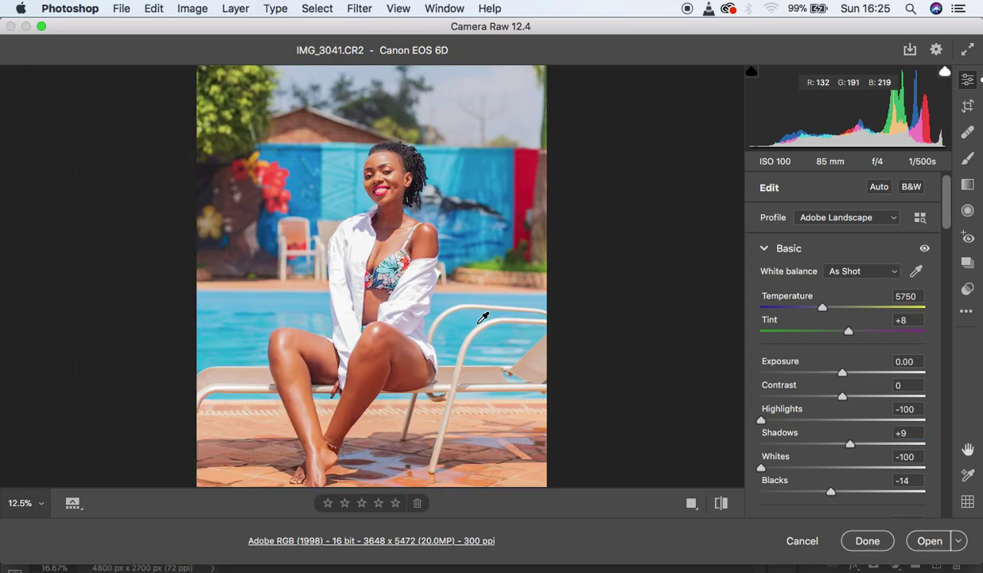
Step: Set Vibrance to -5, Saturation to -3 and Clarity to +3 in the basic adjustments
left_click_drag(950, 211, 949, 259)
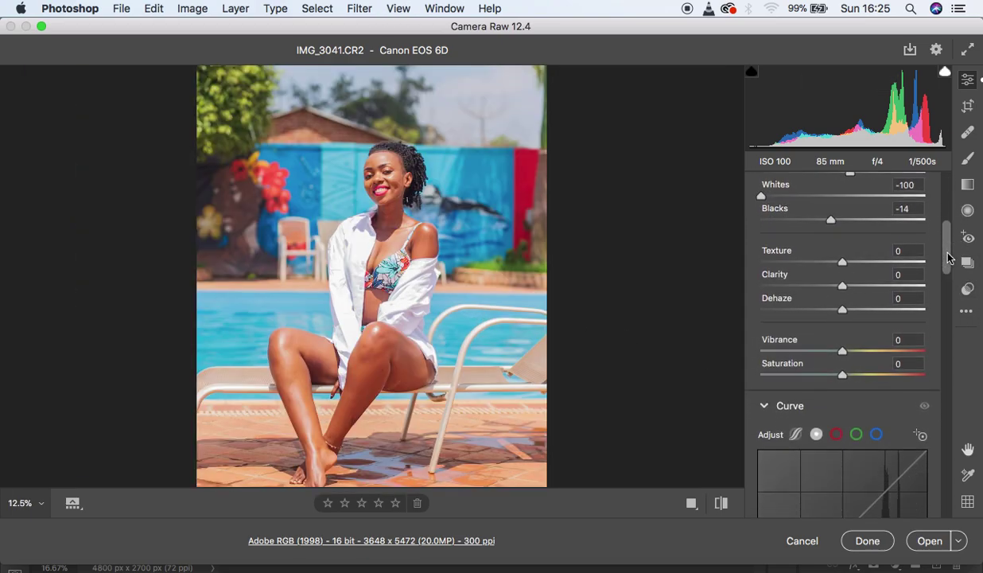
left_click(843, 352)
left_click_drag(842, 352, 841, 380)
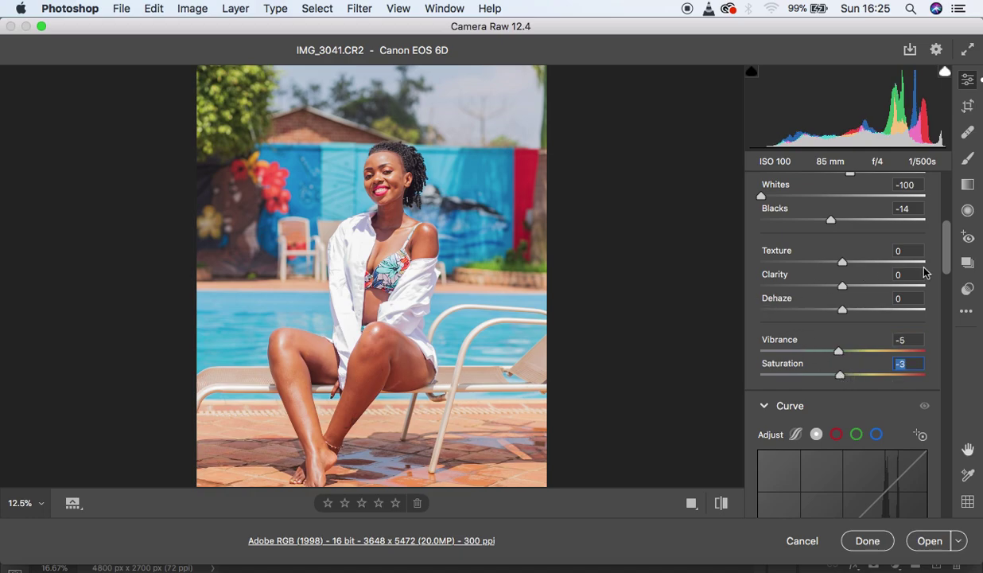
left_click_drag(843, 293, 845, 287)
left_click_drag(947, 271, 946, 208)
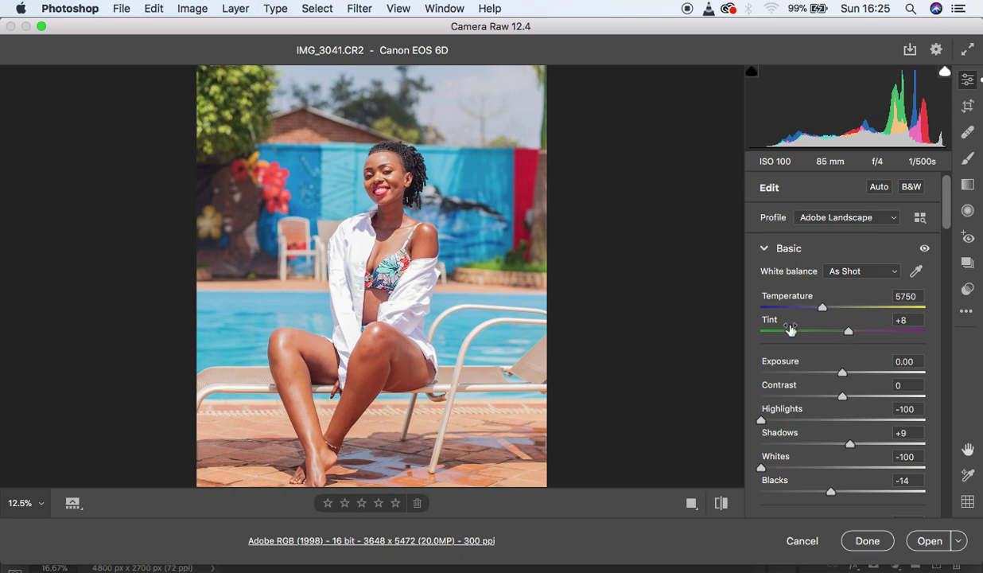
Step: Reduce the white balance Tint to about 0 and compare the photo with its original look
left_click_drag(851, 336, 848, 336)
left_click(902, 314)
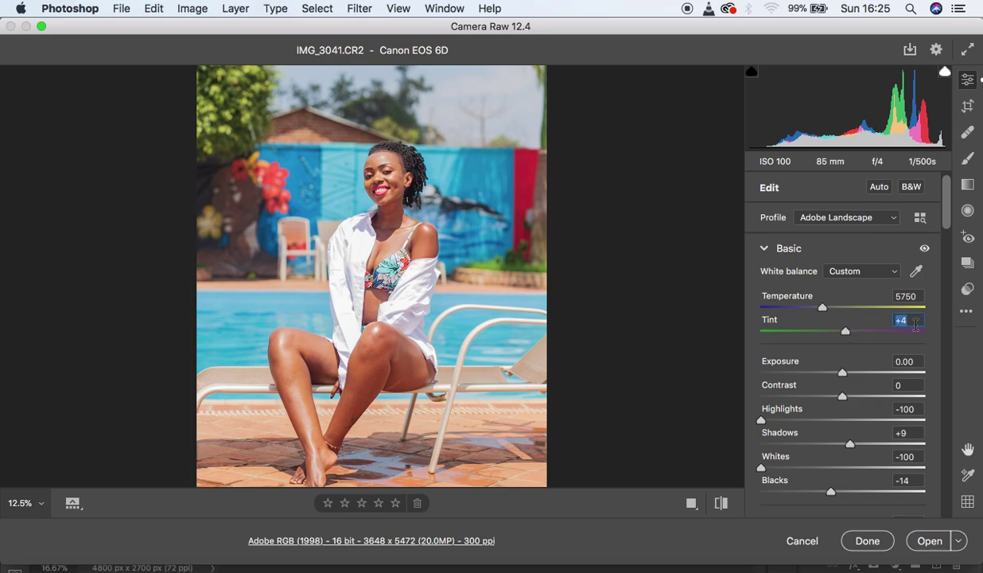
left_click_drag(845, 330, 840, 333)
left_click(721, 502)
left_click(722, 503)
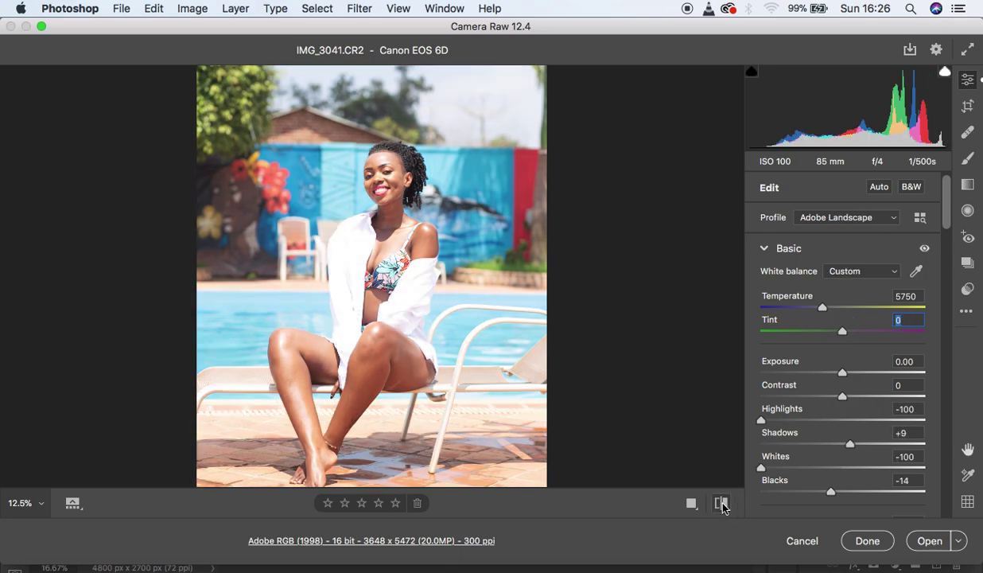
left_click(722, 502)
left_click(721, 502)
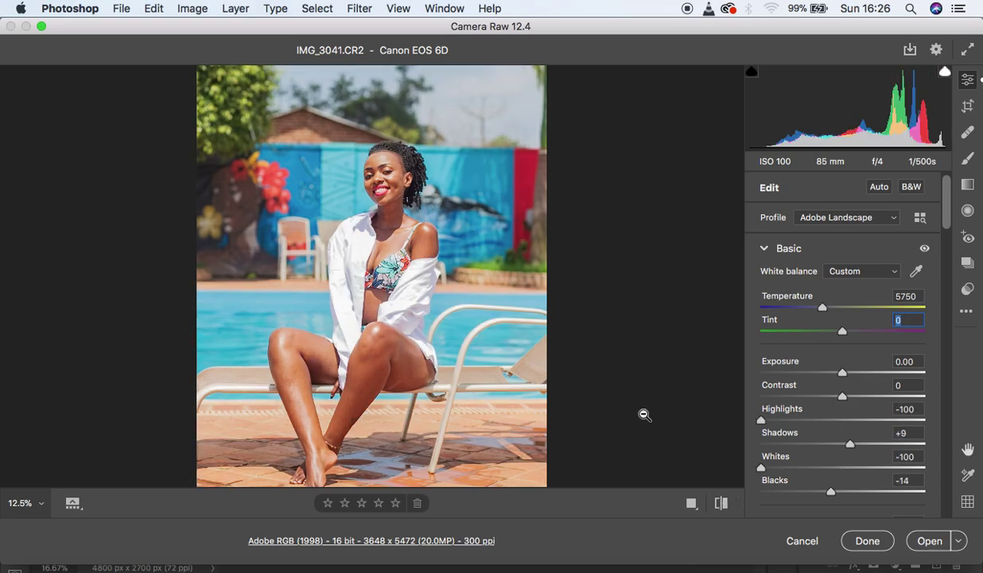
left_click_drag(844, 334, 845, 336)
Step: Set the Oranges hue to +10 in the Color Mixer and compare the skin tones before and after
scroll(847, 424, "down", 5)
scroll(846, 424, "down", 10)
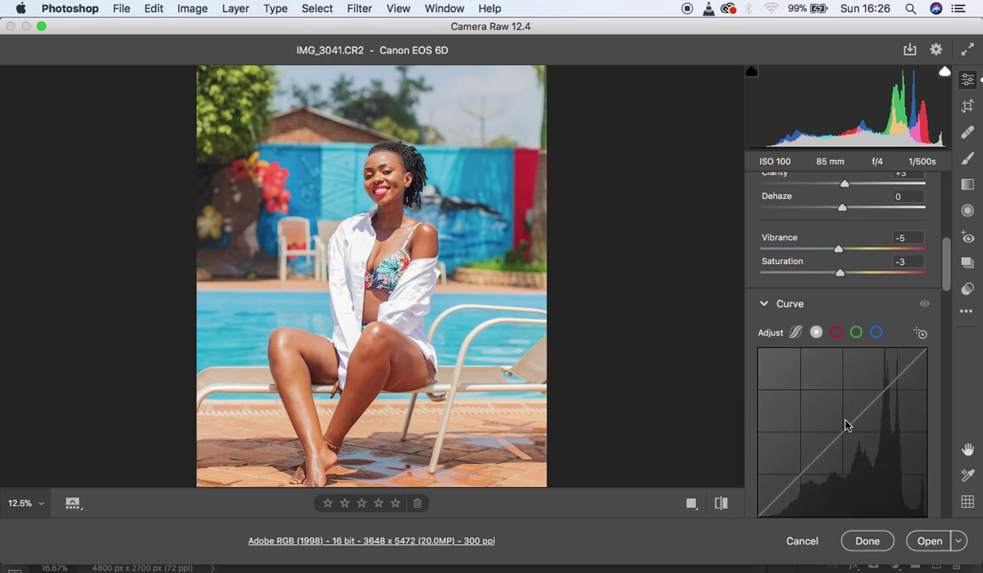
scroll(847, 425, "down", 1)
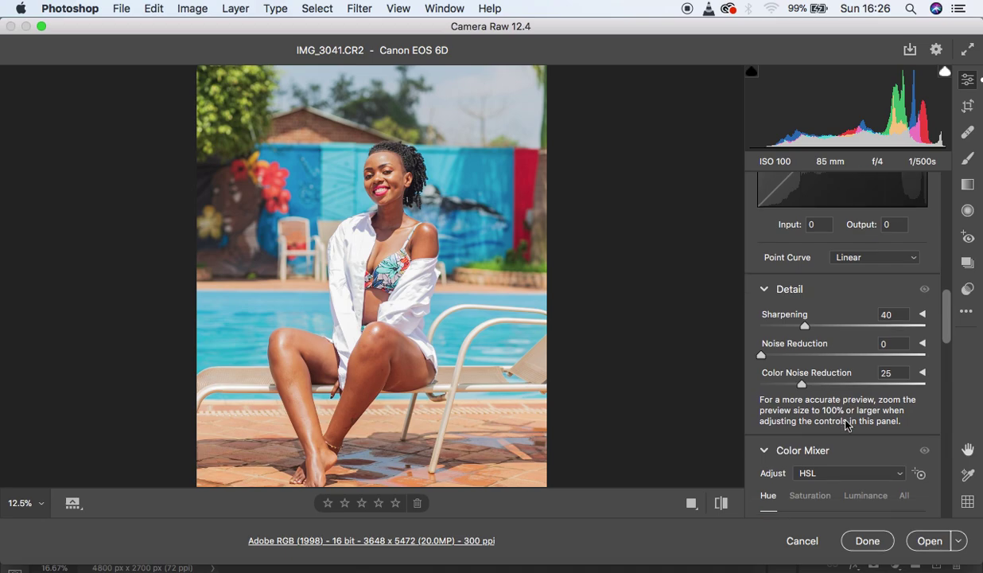
key("super+minus")
key("super+equal")
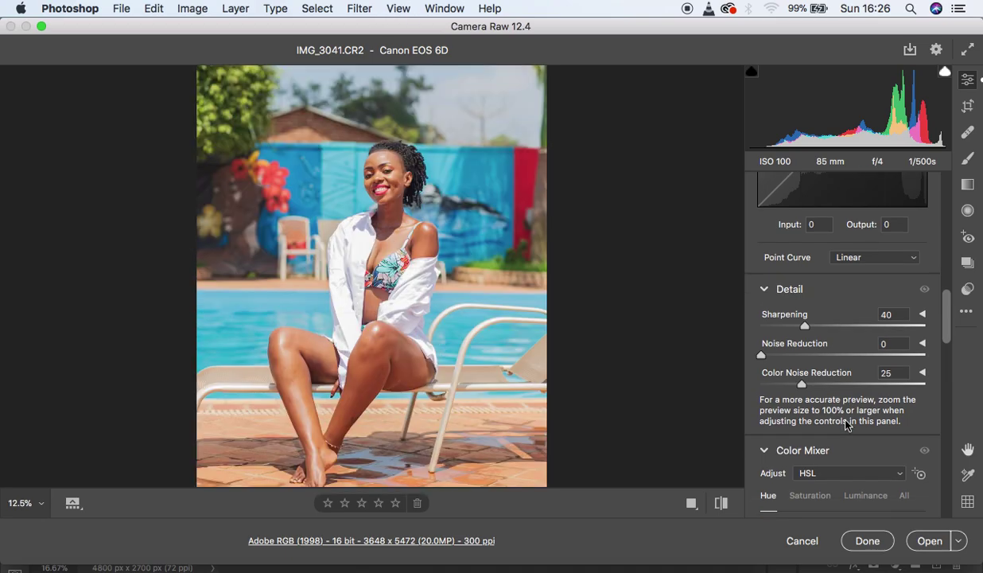
scroll(846, 424, "up", 10)
scroll(846, 424, "down", 7)
scroll(847, 424, "down", 12)
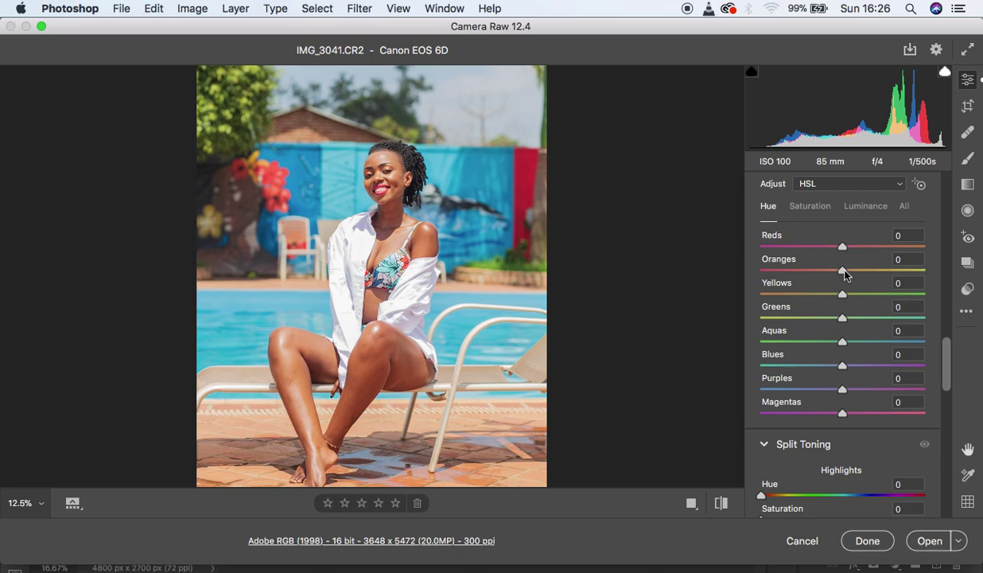
left_click_drag(843, 270, 747, 278)
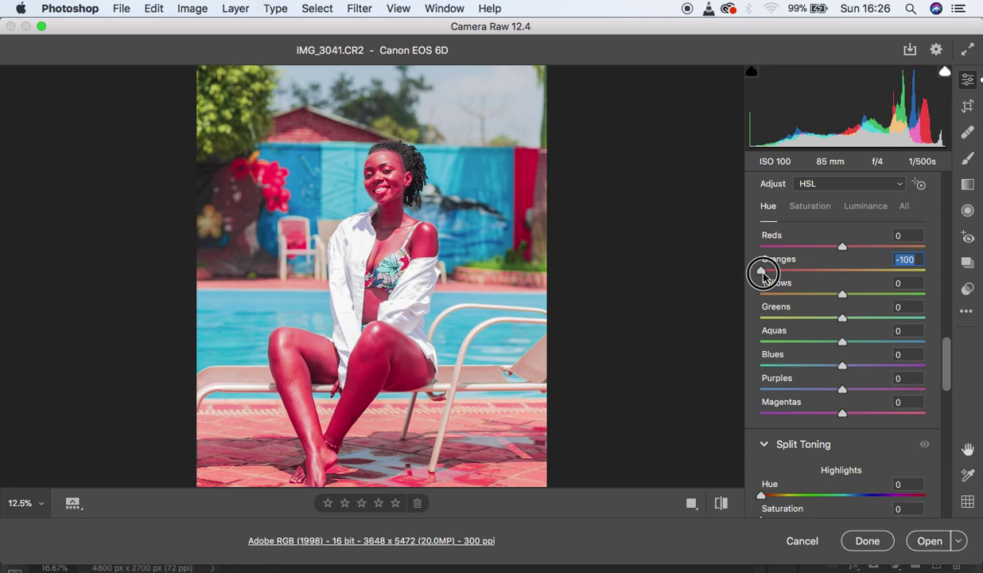
left_click_drag(761, 273, 927, 270)
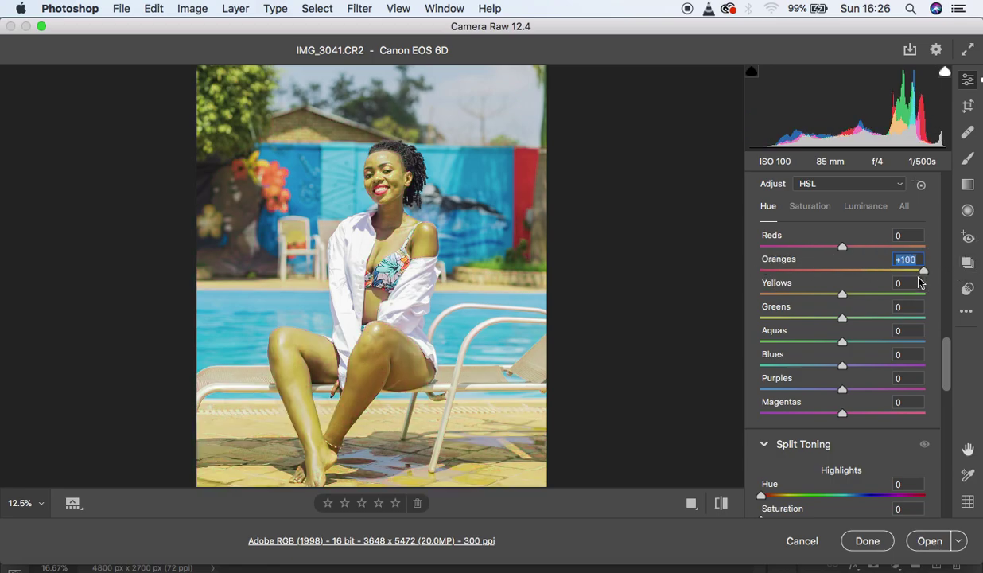
left_click_drag(925, 273, 852, 275)
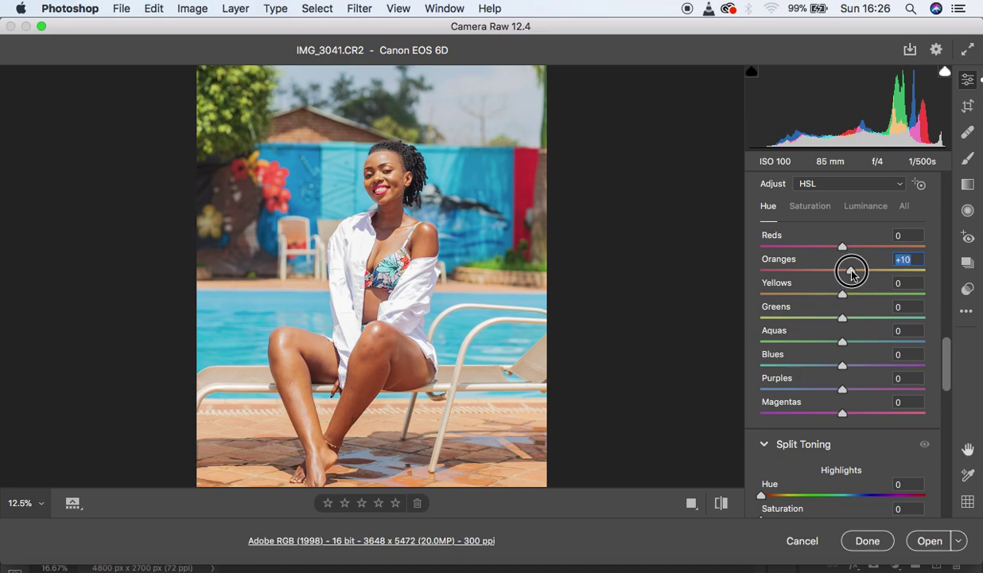
left_click(721, 503)
left_click(721, 505)
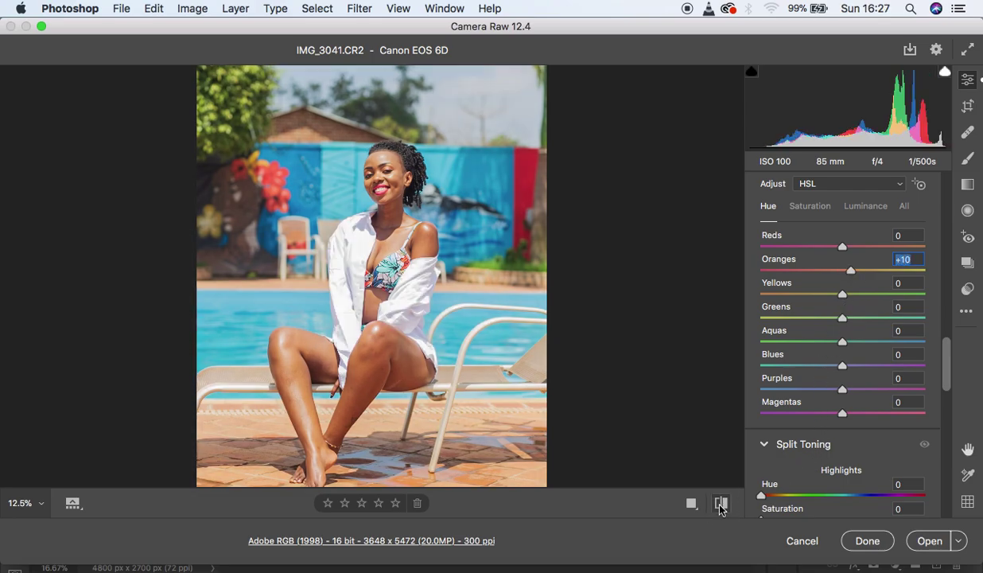
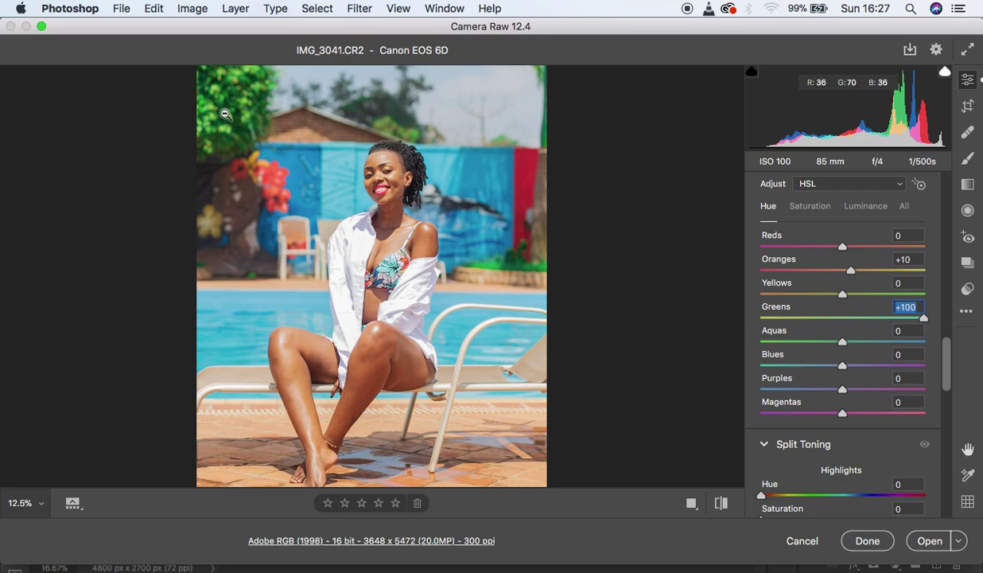
Step: Shift the hue of both Greens and Yellows to -88 in the Color Mixer
left_click_drag(899, 322, 773, 328)
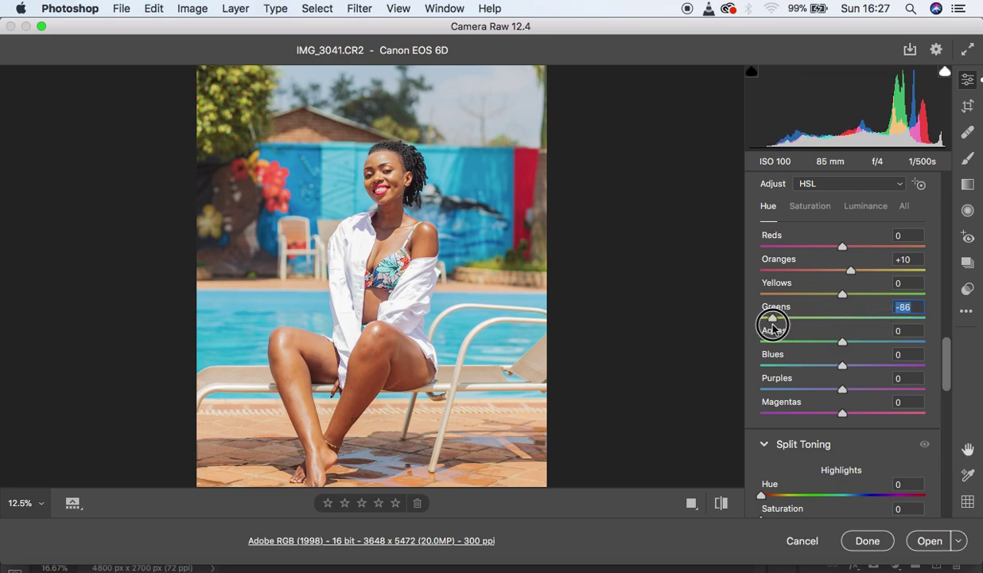
left_click_drag(773, 328, 772, 325)
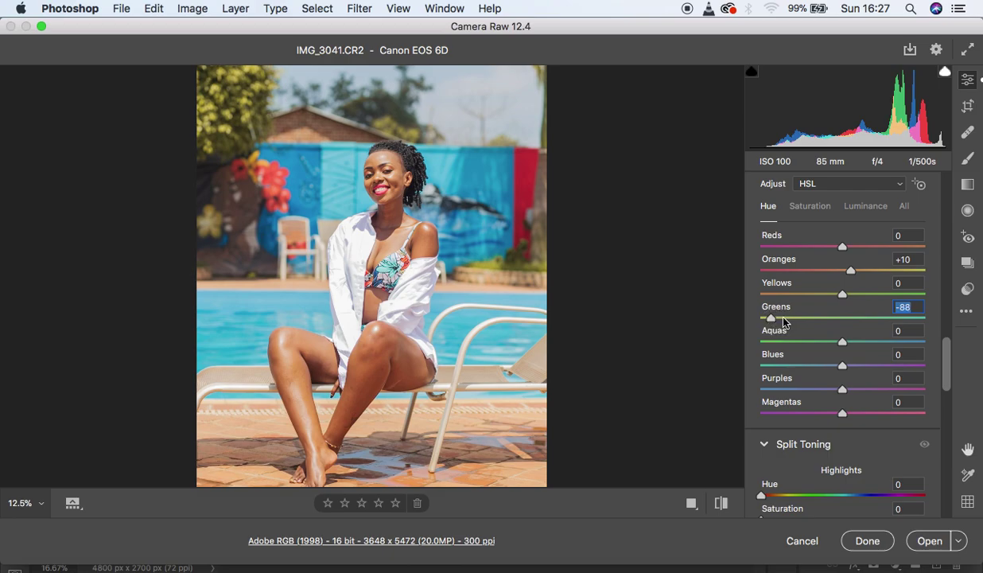
left_click_drag(843, 296, 771, 315)
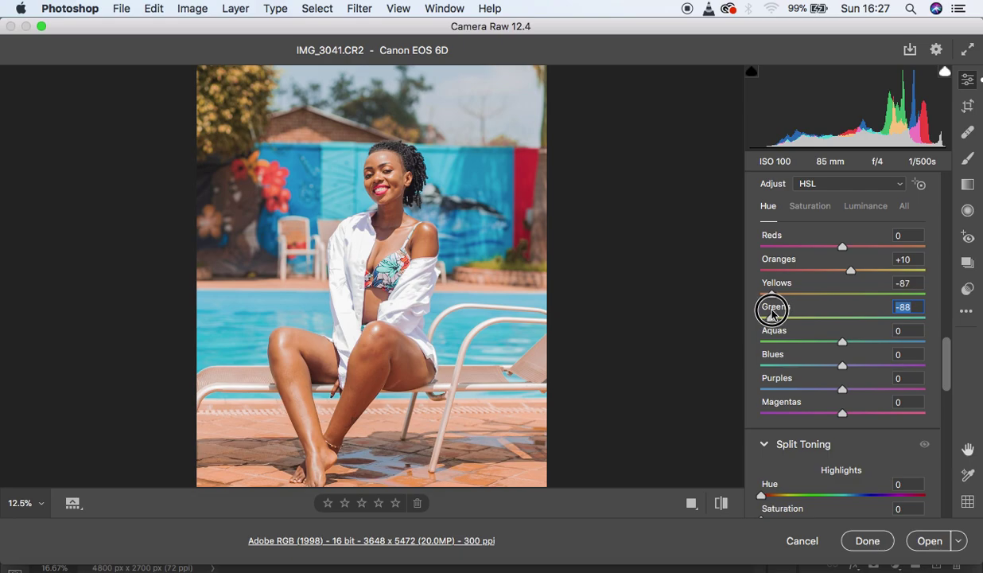
key("shift+Tab")
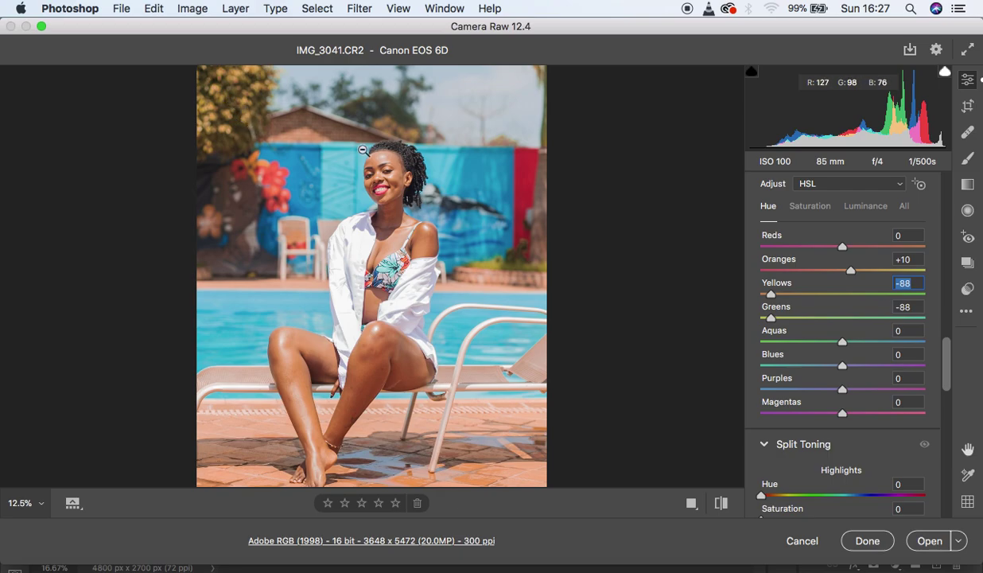
Step: Set the saturation of Greens to -80 and Yellows to -10, and compare the result with the original photo
left_click(807, 208)
left_click_drag(826, 321, 774, 317)
mouse_move(825, 294)
left_mouse_down()
mouse_move(789, 294)
mouse_move(835, 295)
left_mouse_up()
left_click(721, 502)
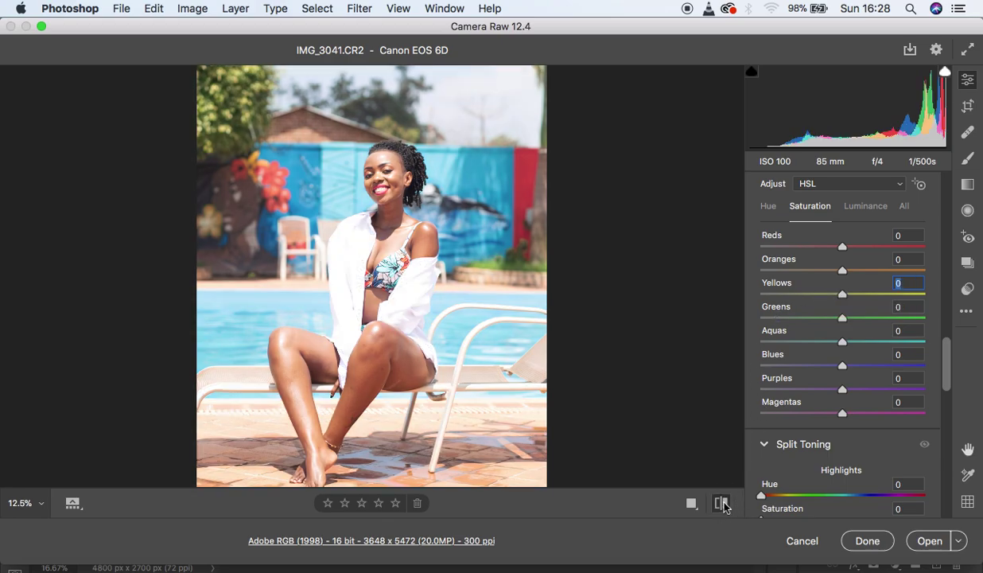
left_click(722, 502)
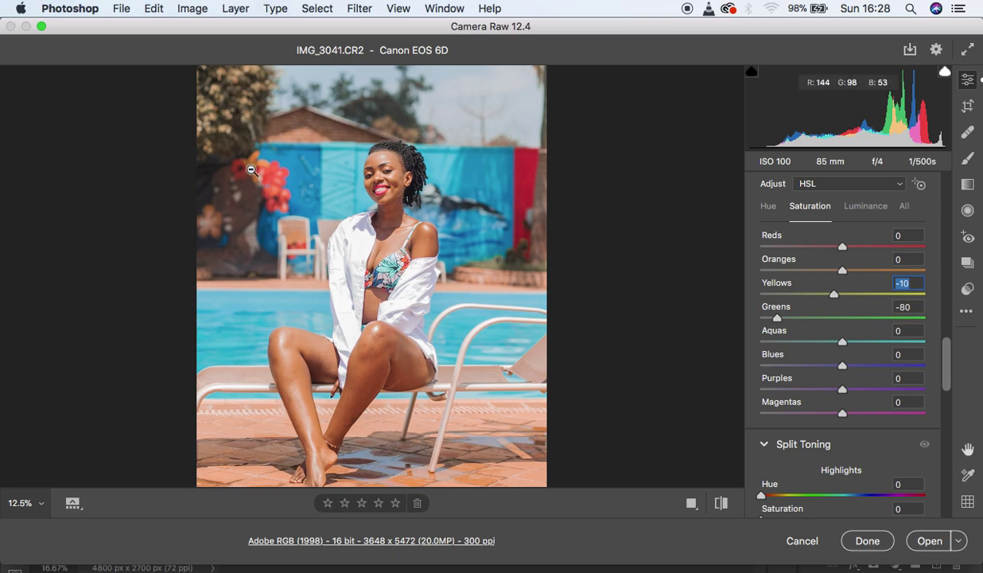
Step: Try both extremes of the Blues luminance and set it to -11
left_click(868, 206)
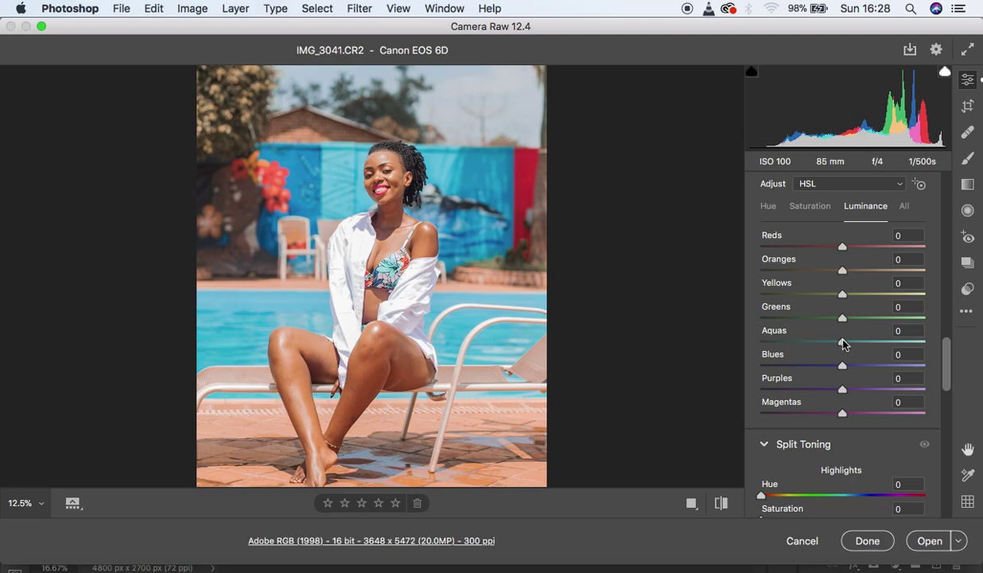
left_click_drag(844, 365, 974, 358)
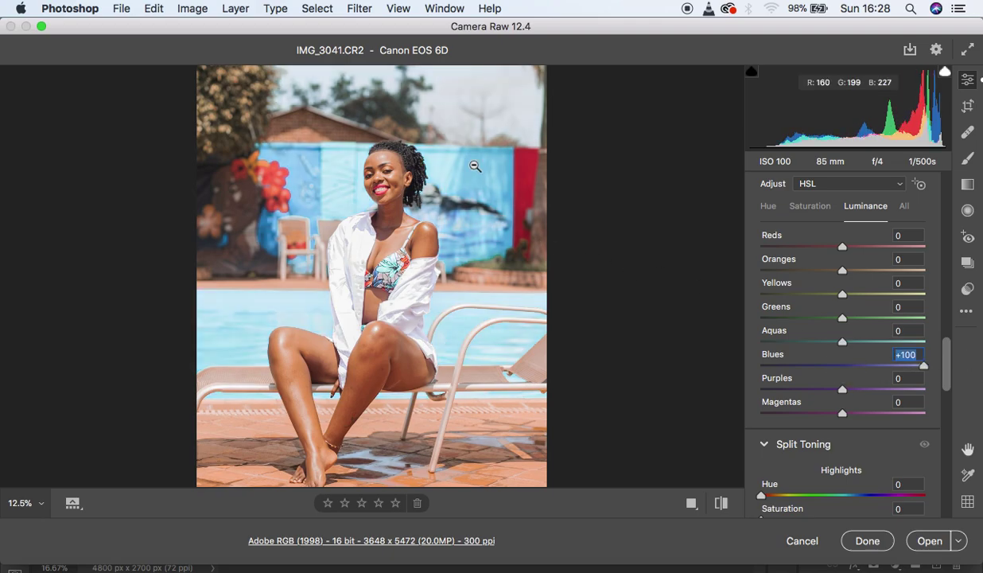
left_click(914, 368)
left_click_drag(914, 369, 752, 363)
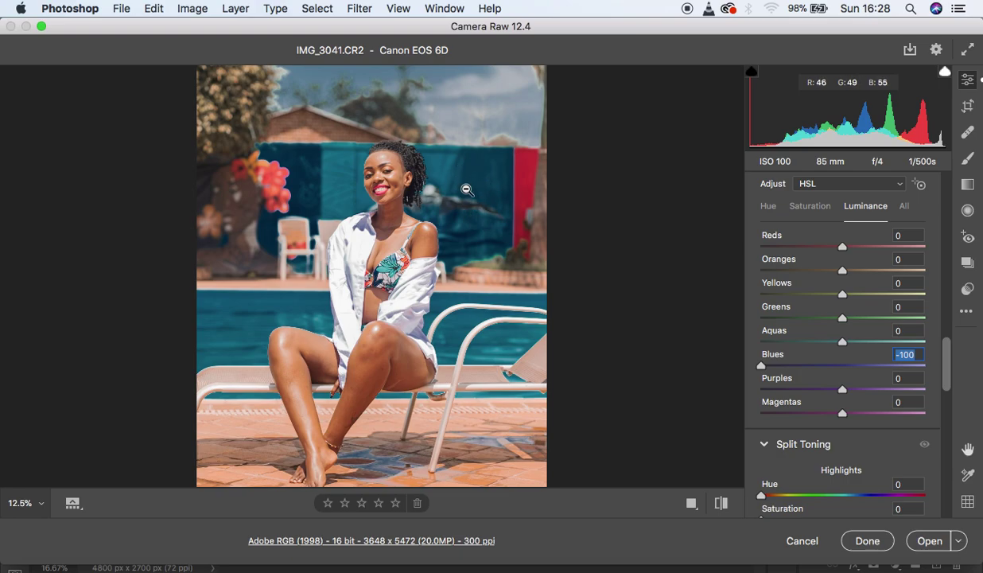
left_click(762, 367)
left_click_drag(762, 367, 834, 369)
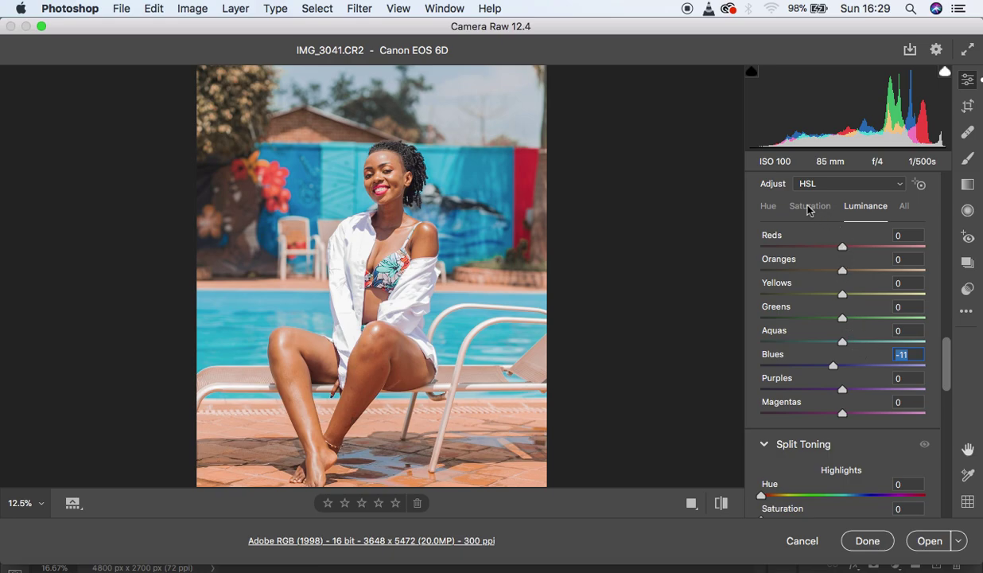
Step: Try both extremes of the Blues hue in the Color Mixer and set it to -8
left_click(769, 208)
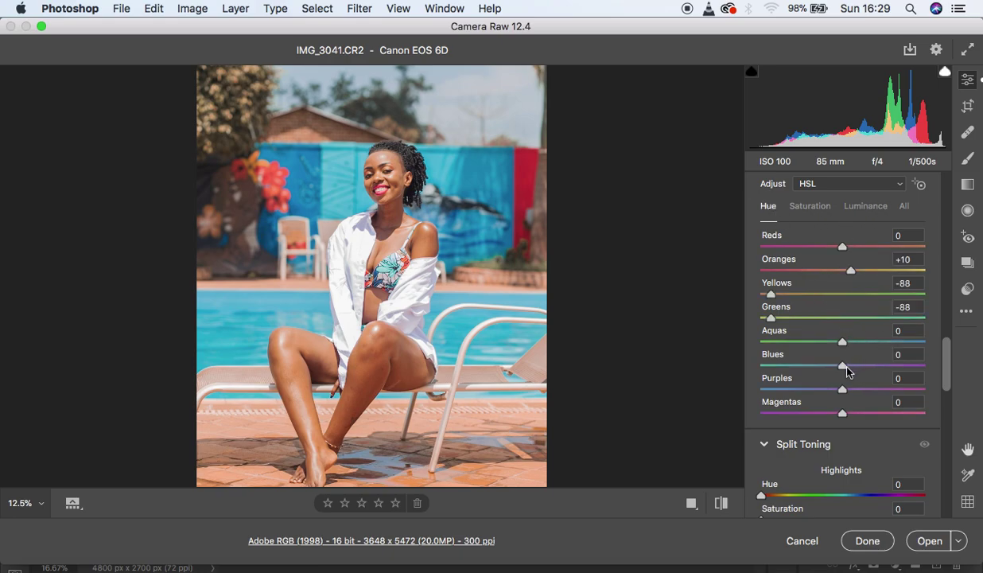
left_click_drag(843, 367, 738, 370)
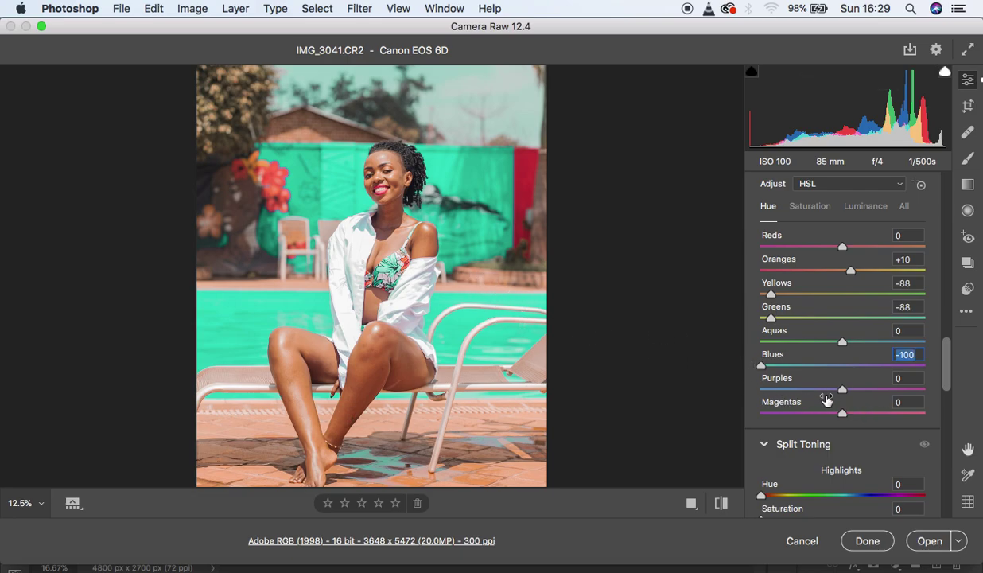
left_click_drag(766, 368, 957, 372)
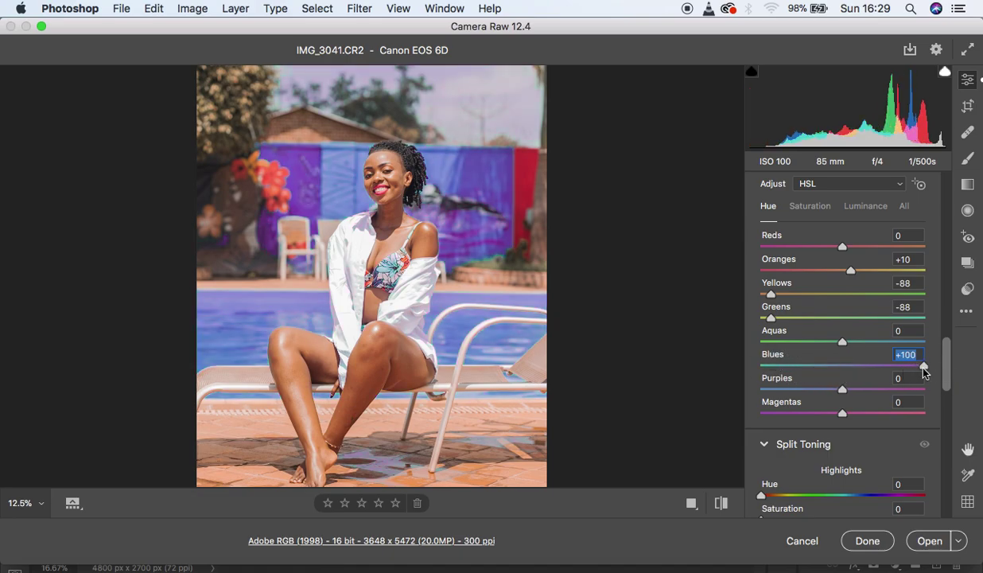
left_click(923, 367)
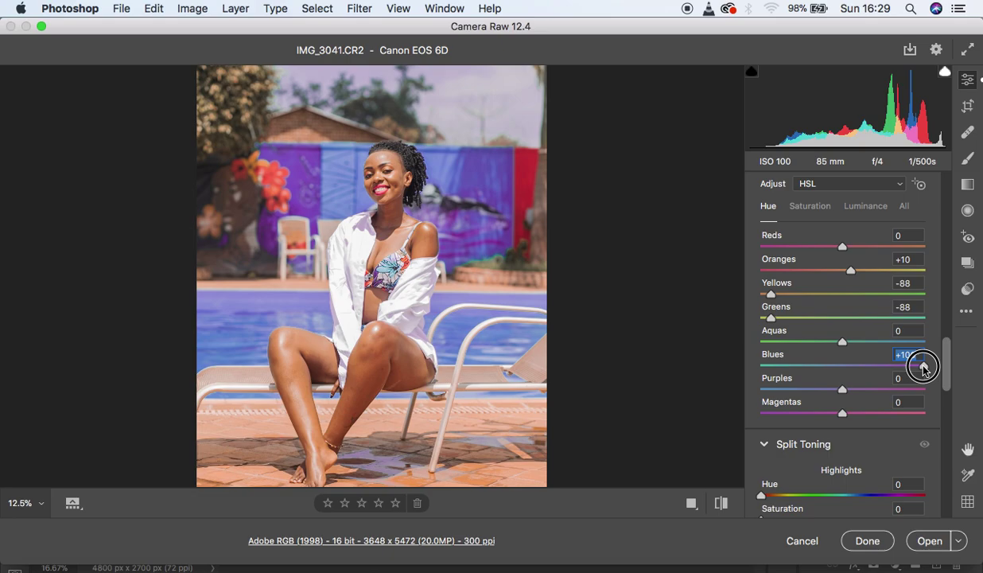
left_click_drag(923, 367, 835, 373)
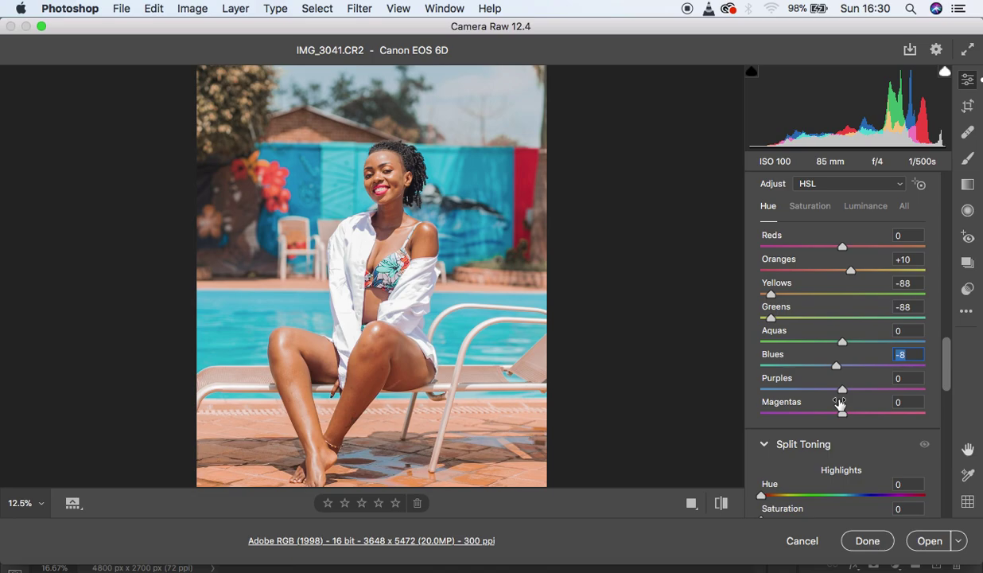
key("super+minus")
key("super+equal")
key("super+equal")
key("super+minus")
key("super+minus")
key("super+equal")
Step: In Calibration, set the Red Primary saturation to -8 and the Green Primary saturation to +2
scroll(906, 365, "down", 5)
scroll(905, 364, "down", 10)
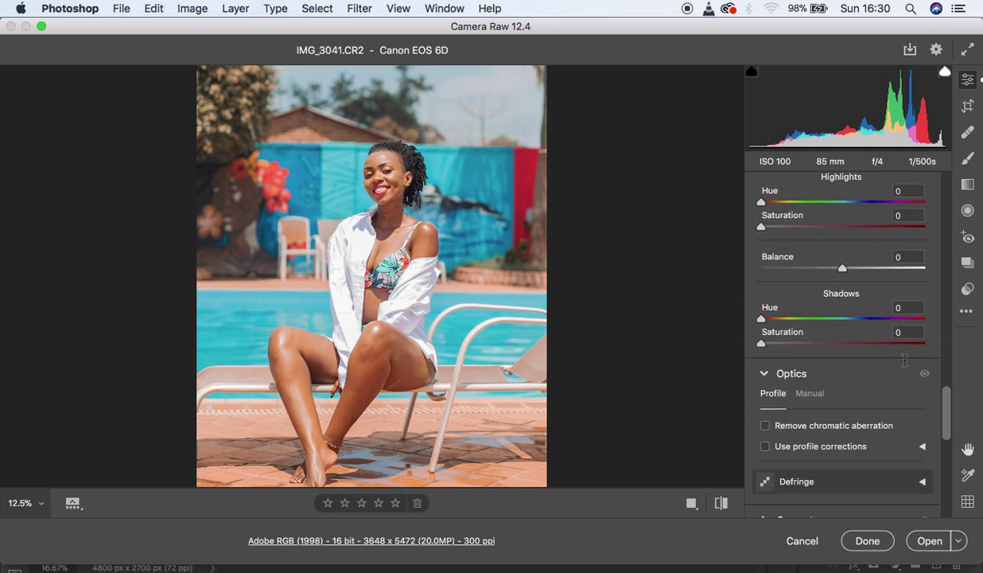
scroll(905, 361, "down", 4)
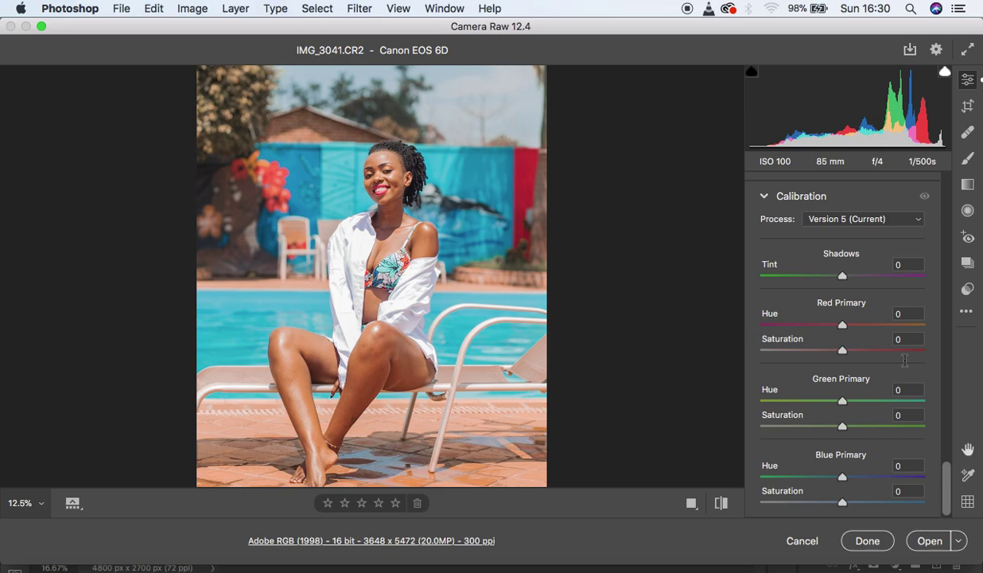
left_click(841, 351)
left_click_drag(842, 350, 835, 352)
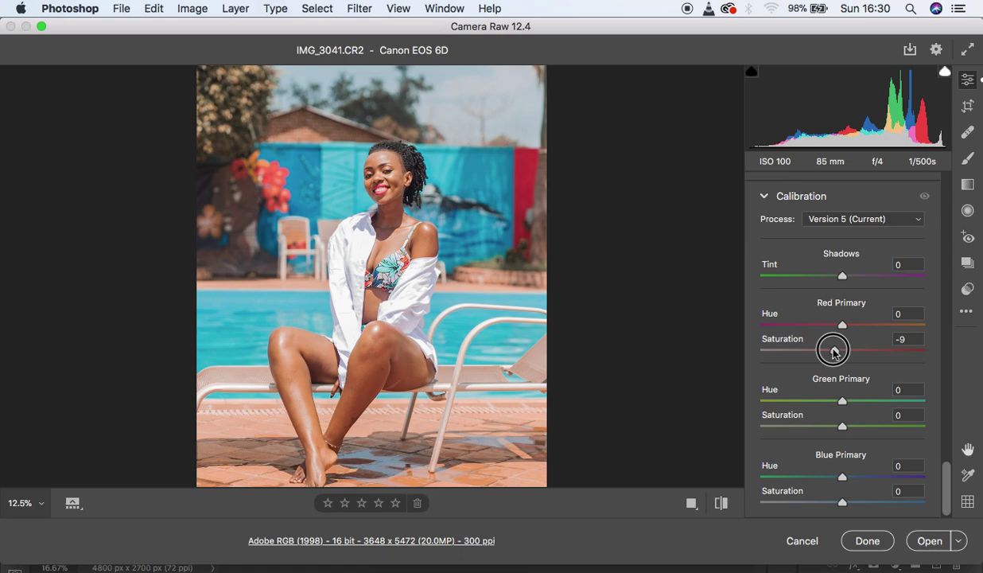
left_click_drag(834, 352, 834, 350)
mouse_move(844, 429)
left_mouse_down()
mouse_move(894, 426)
mouse_move(845, 428)
left_mouse_up()
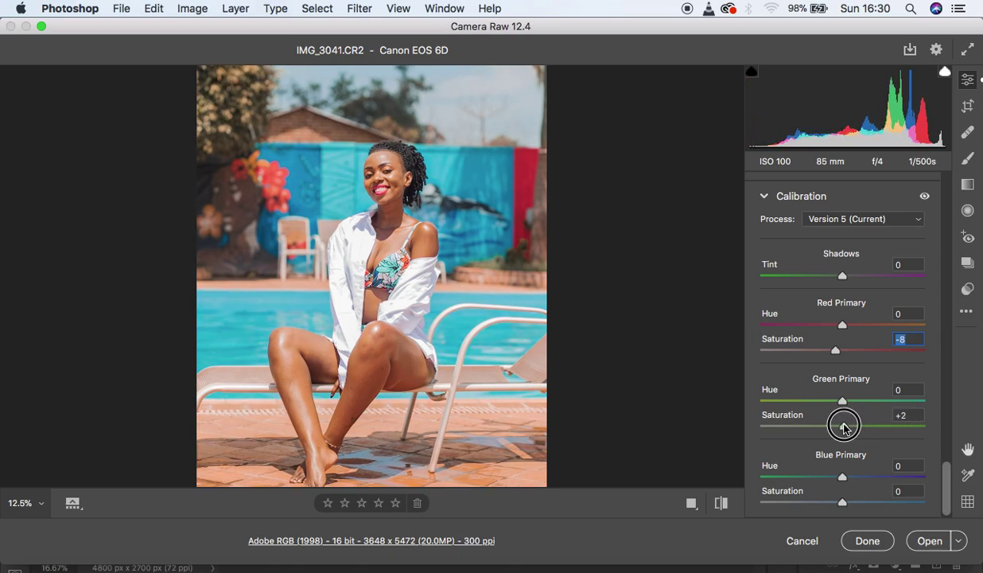
left_click_drag(845, 427, 844, 427)
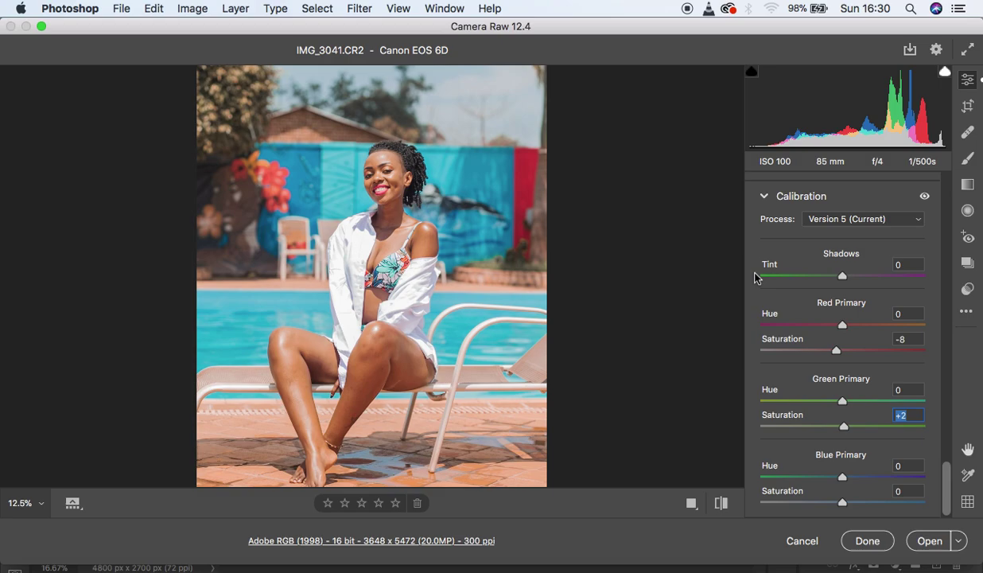
left_click(969, 314)
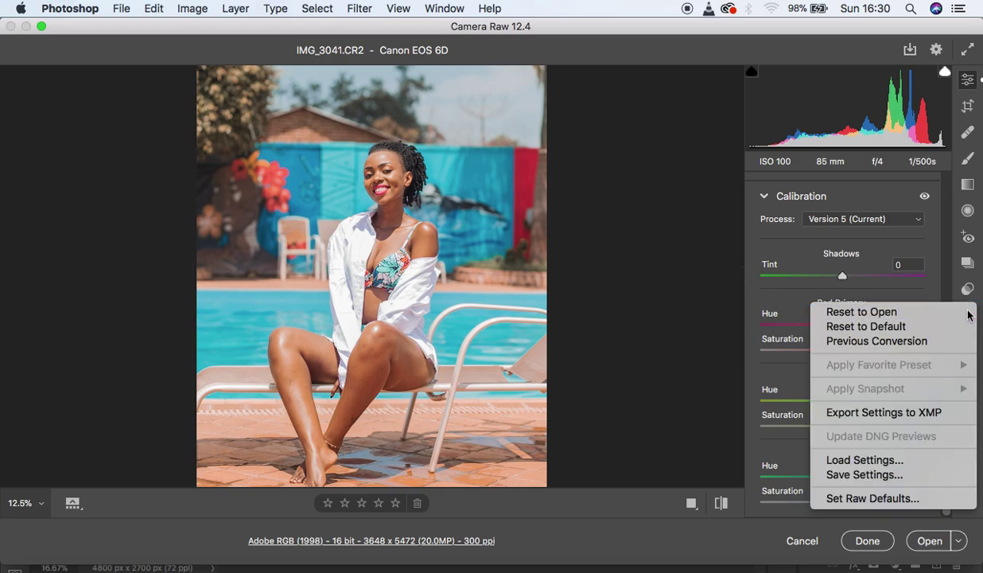
left_click(969, 312)
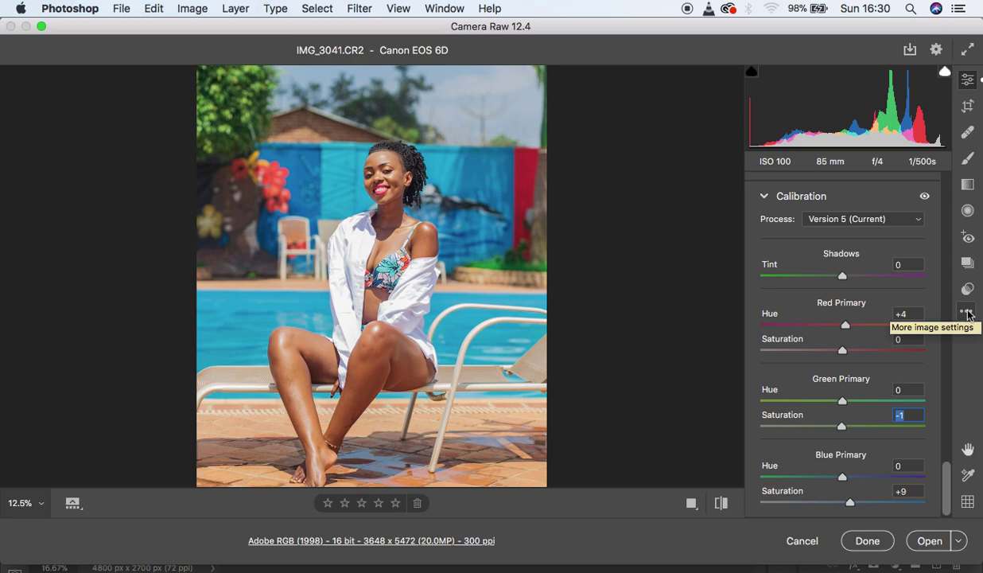
key("super+z")
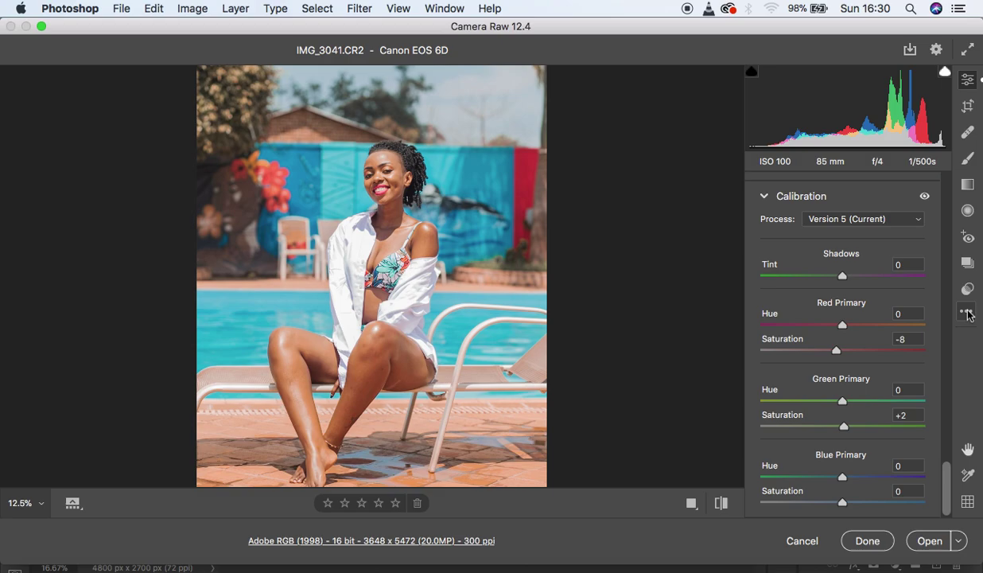
left_click(968, 313)
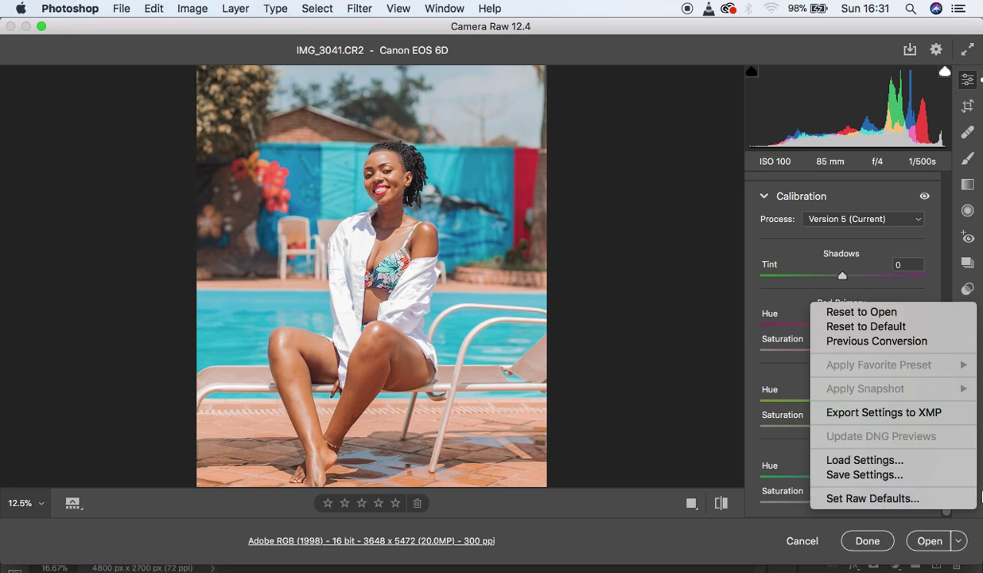
key("Escape")
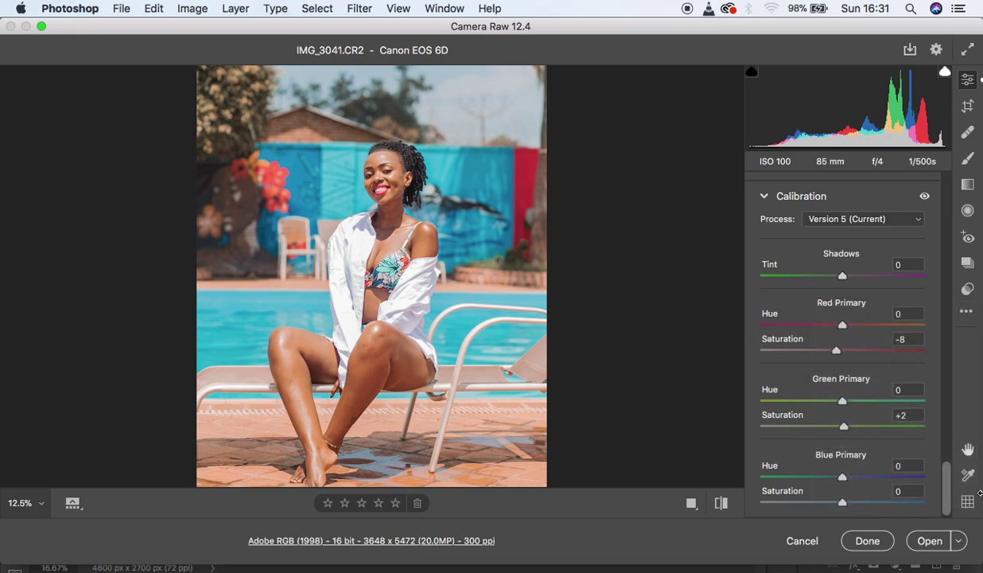
Step: Save the image settings with the Default subset, including White Balance, as tutorial.xmp on the Desktop
left_click(968, 314)
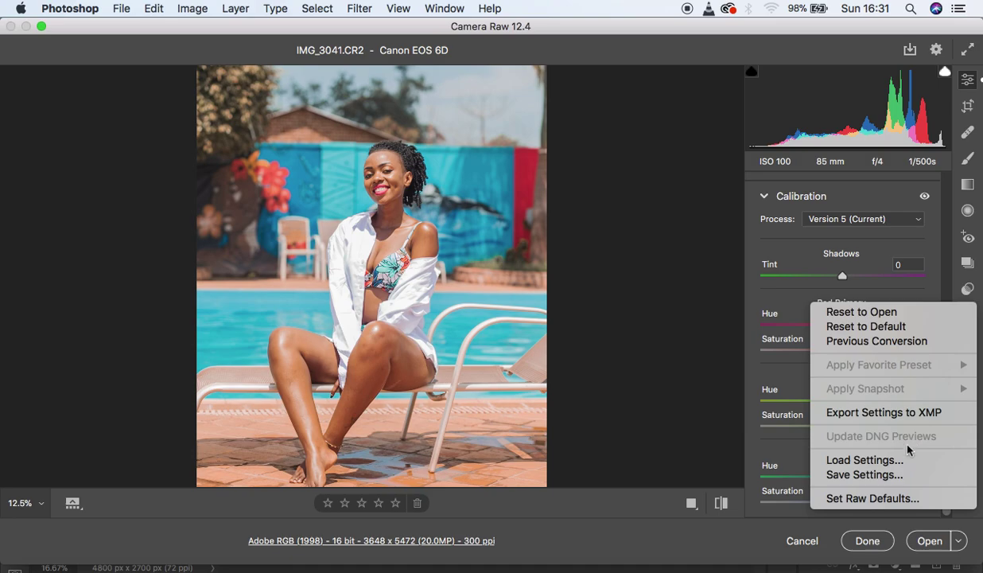
left_click(896, 475)
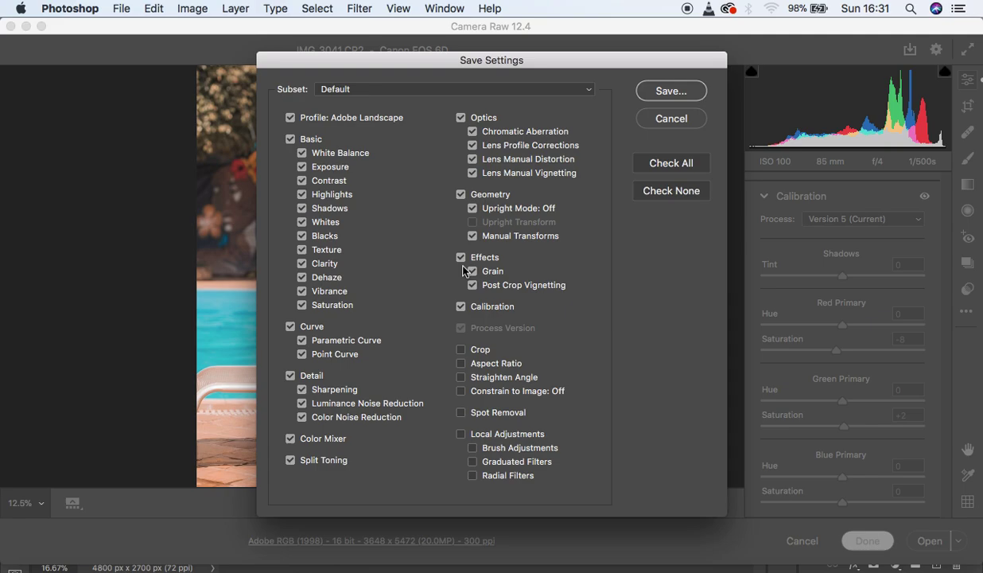
left_click(304, 153)
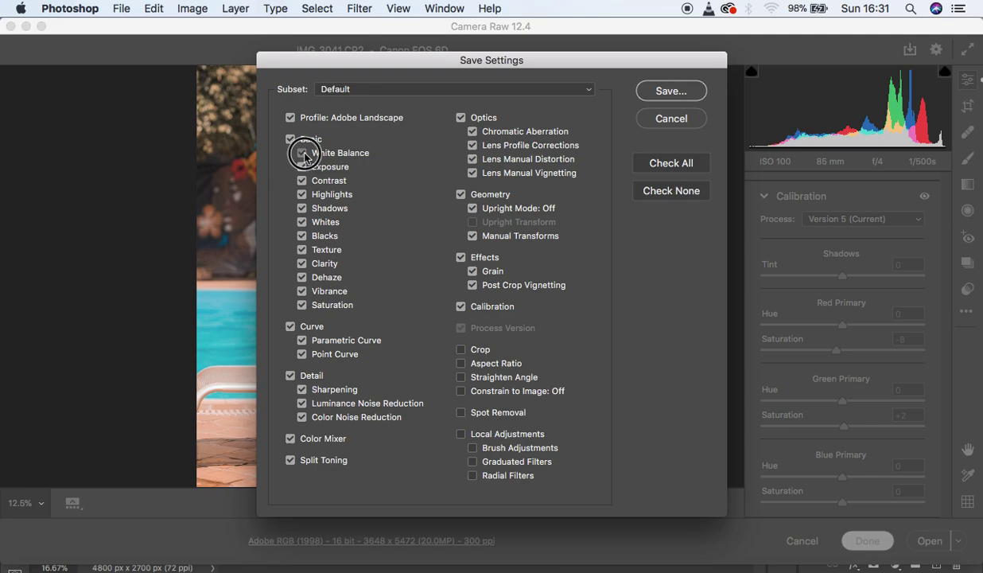
left_click(303, 153)
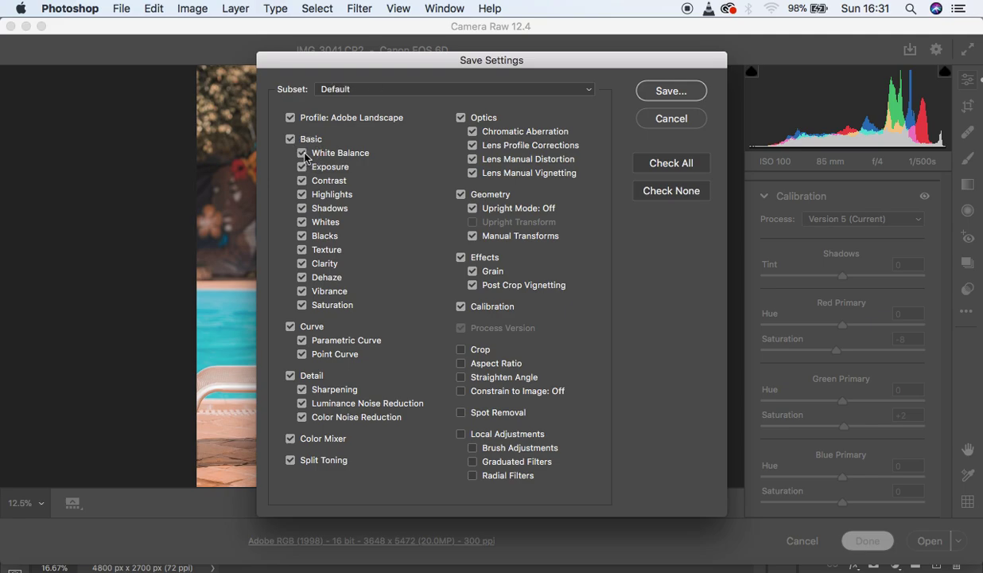
left_click(659, 92)
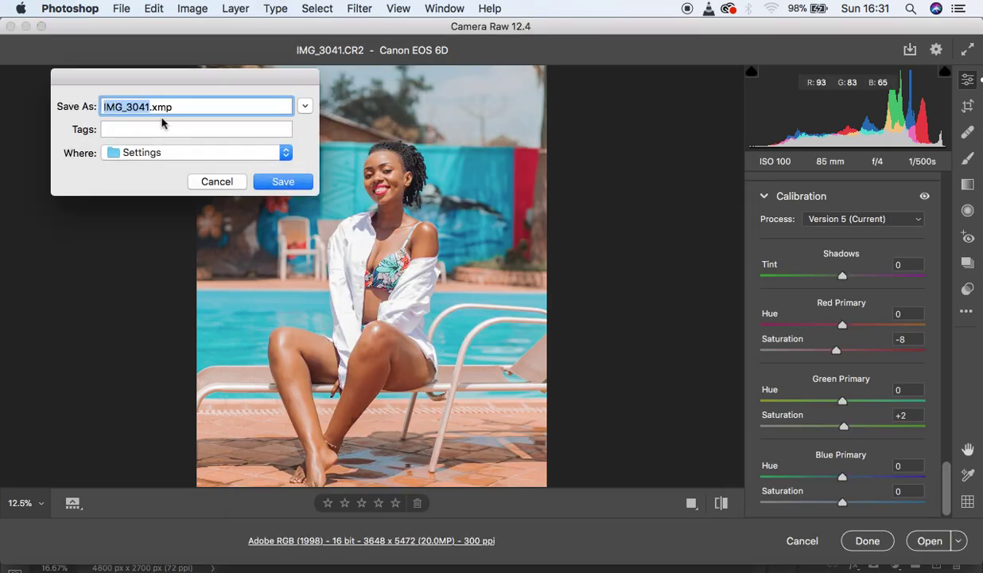
type("tutoria")
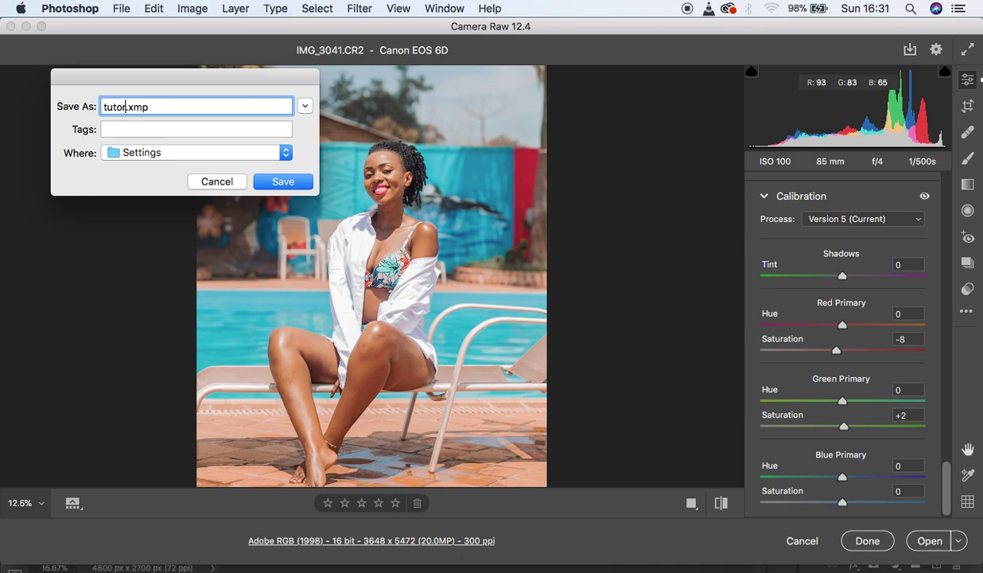
type("l")
left_click(286, 153)
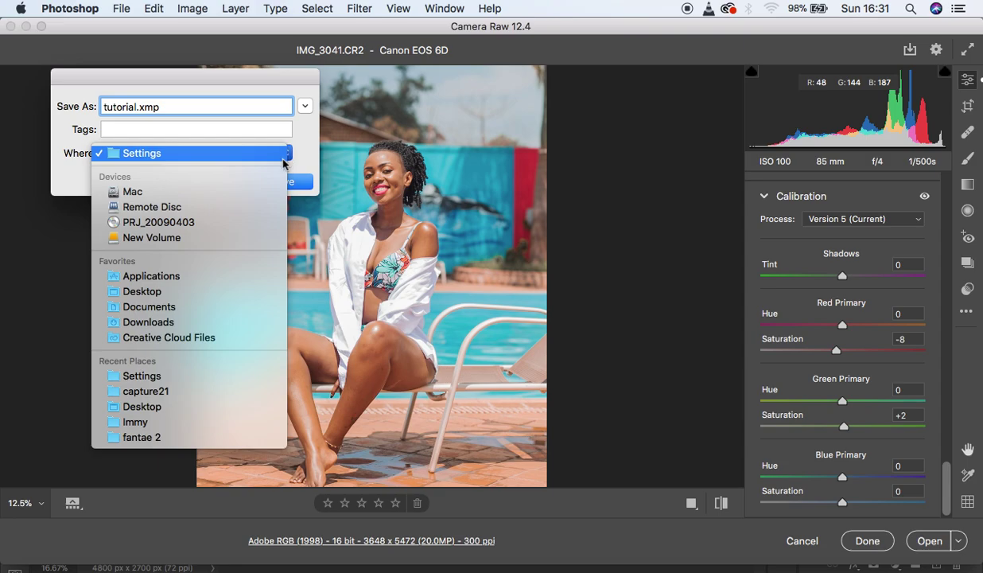
left_click(200, 293)
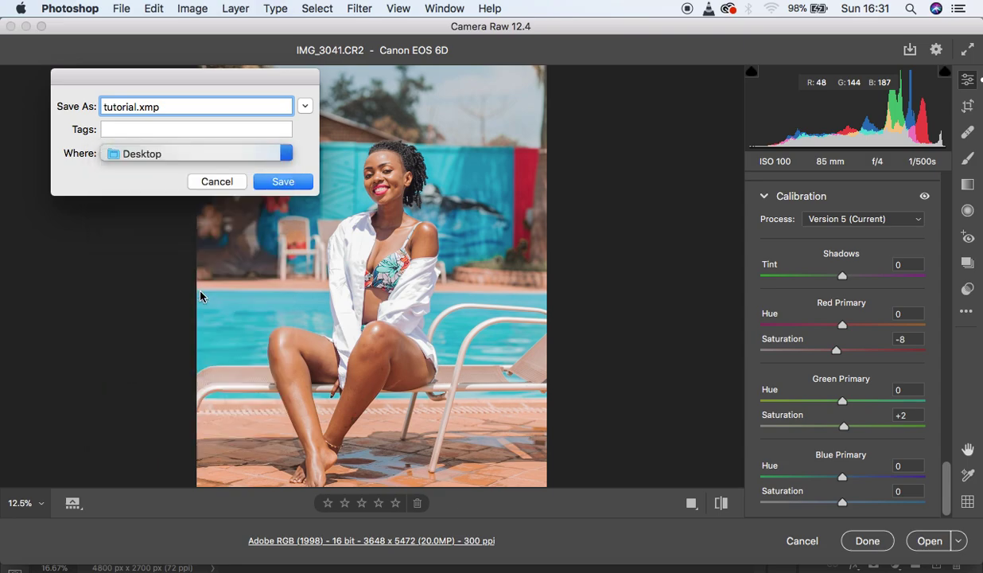
left_click(279, 183)
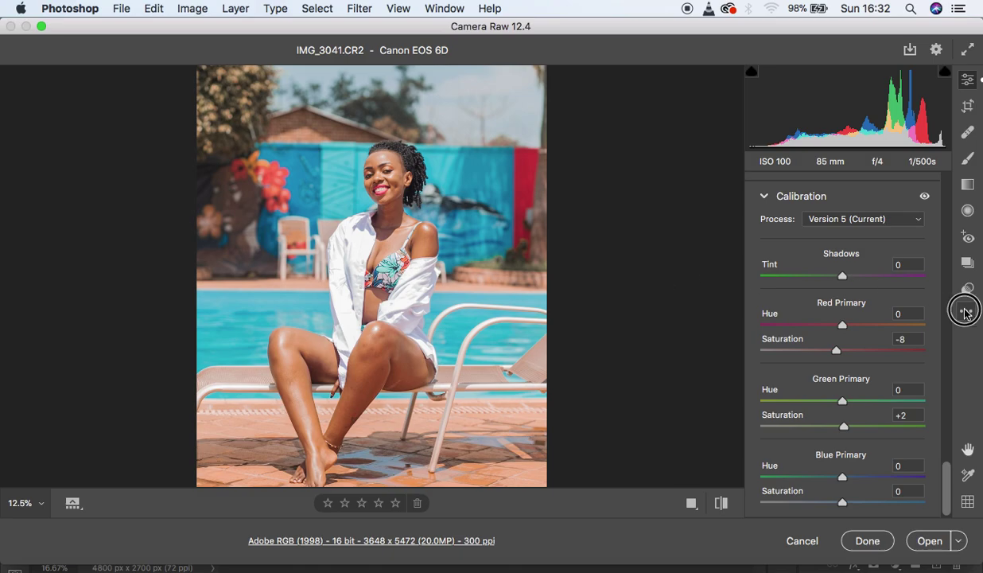
Step: Reset the photo to its default settings and load the saved tutorial.xmp settings from the Desktop
right_click(936, 307)
left_click(924, 327)
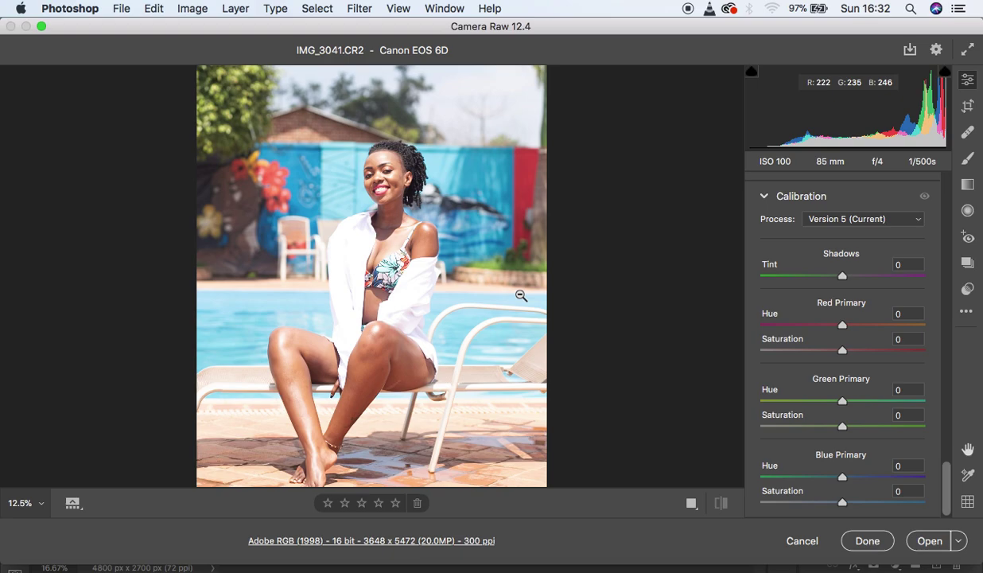
left_click(967, 314)
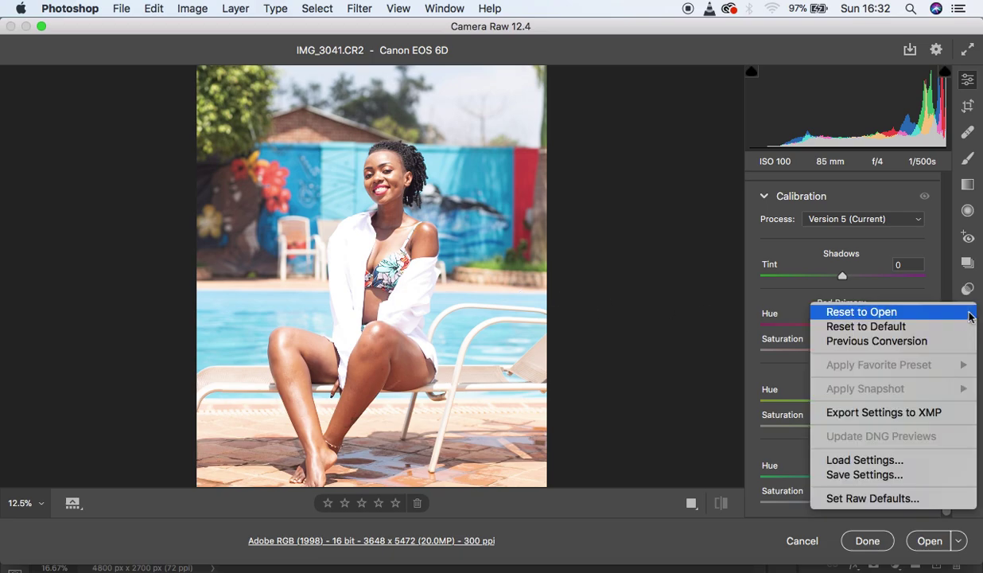
left_click(898, 461)
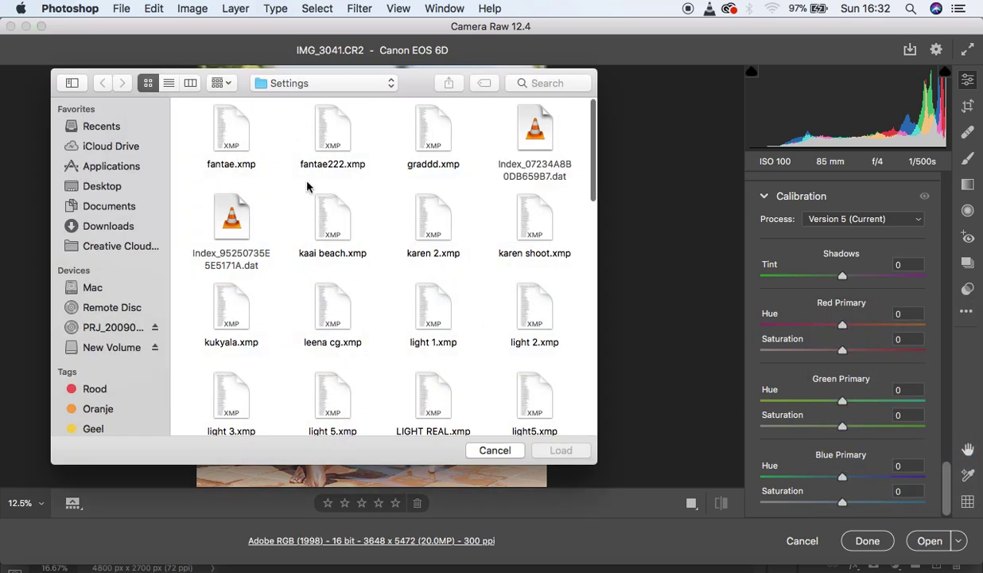
left_click(102, 188)
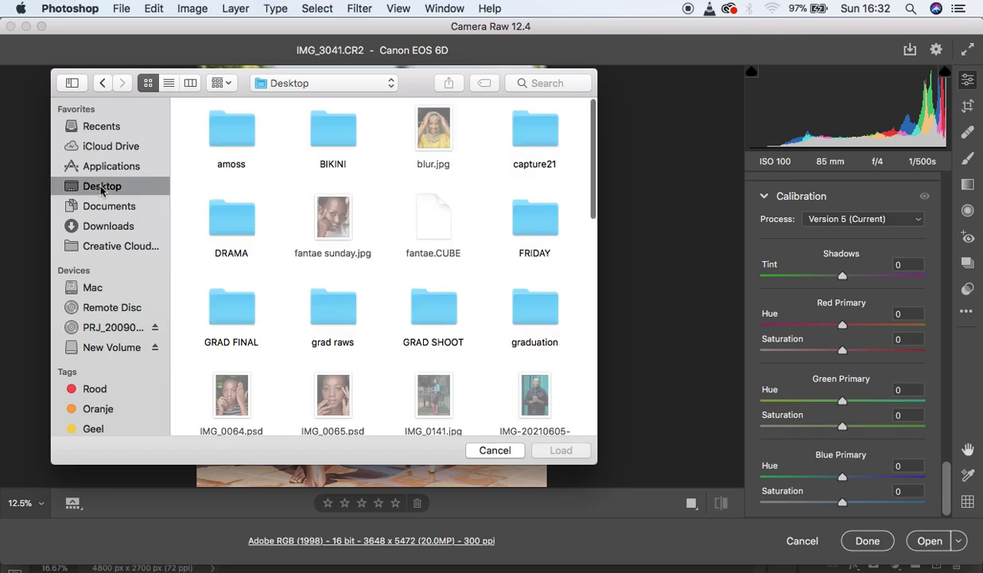
scroll(437, 274, "down", 5)
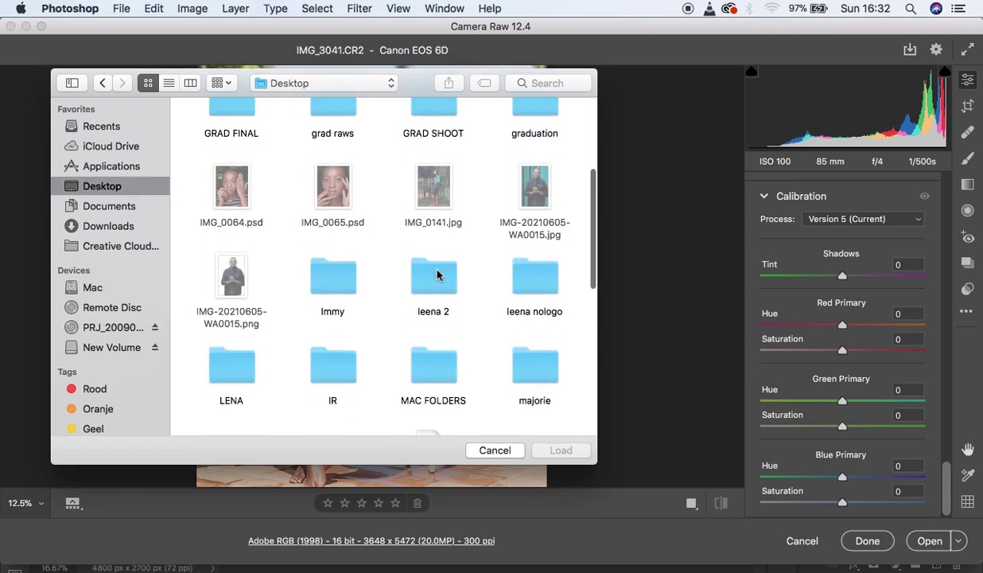
scroll(436, 274, "down", 10)
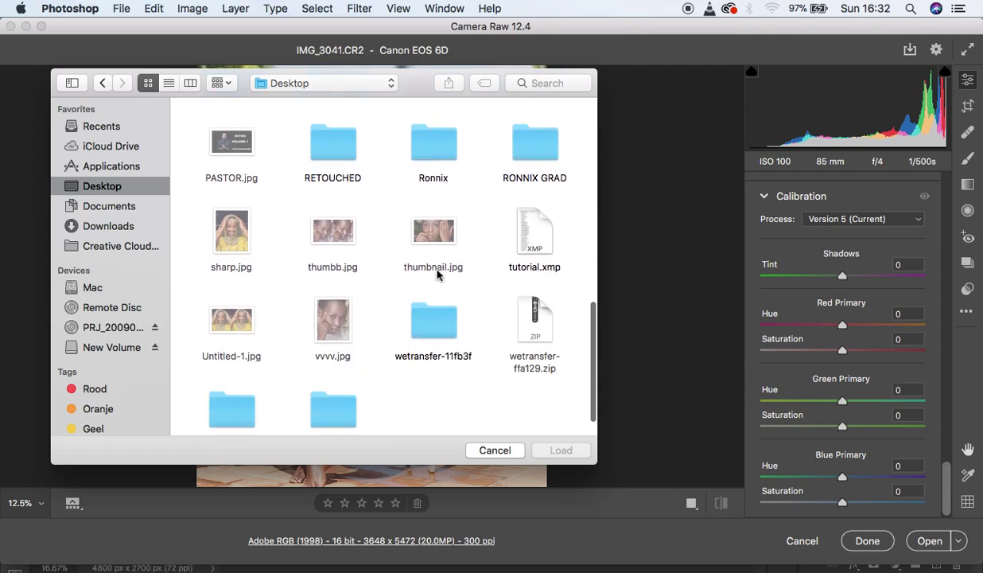
left_click(531, 237)
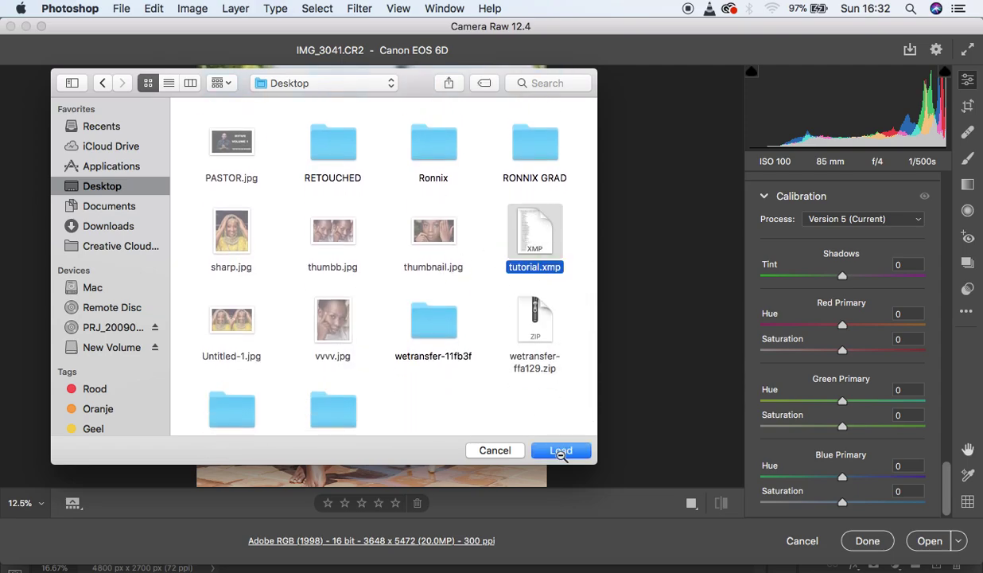
left_click(560, 450)
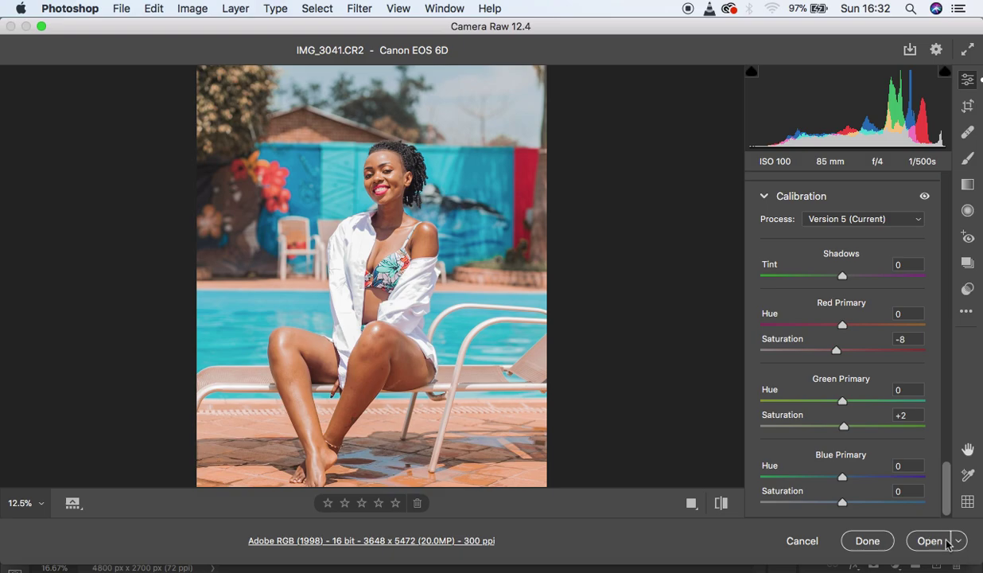
Step: Compare the graded photo with its default settings by toggling between the two versions
left_click(720, 504)
left_click(721, 503)
left_click(720, 503)
left_click(721, 503)
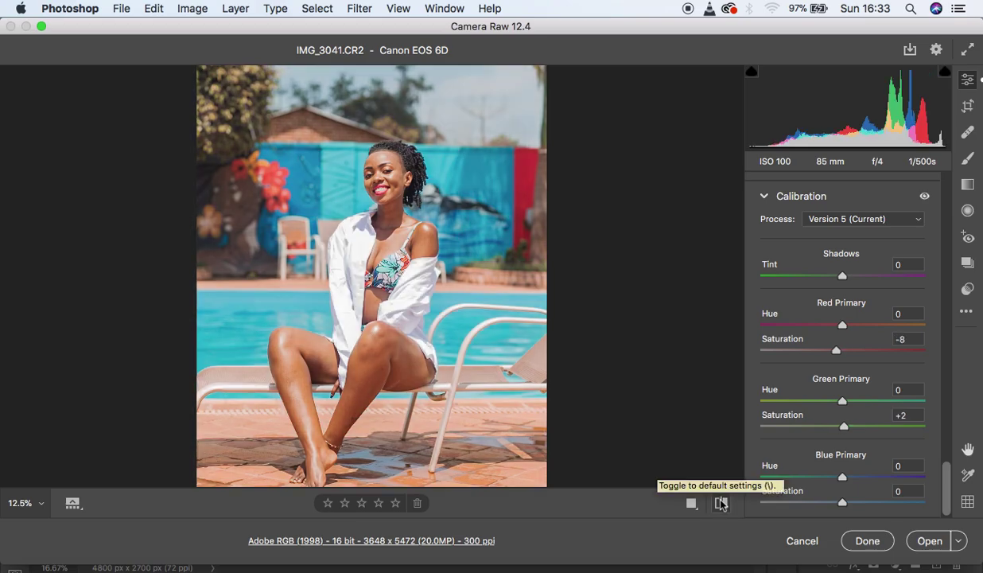